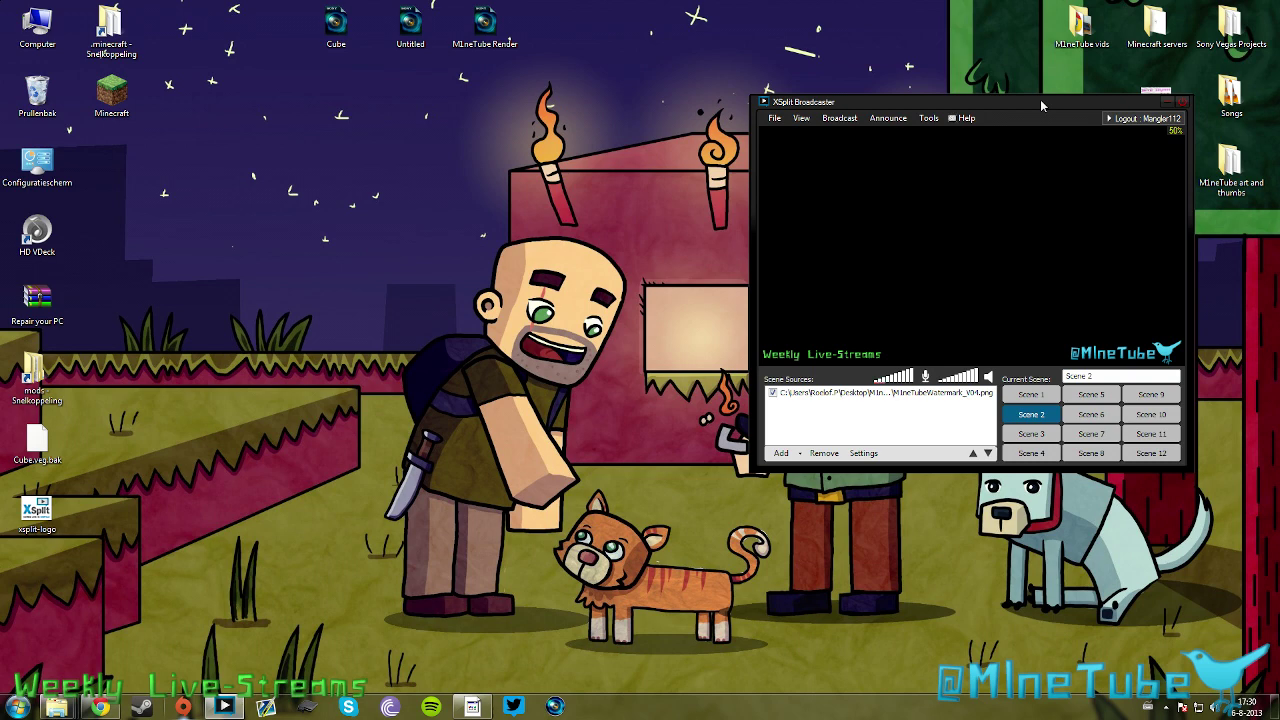
# Create a new YouTube live event from Live Events and enter the title Test.
pyautogui.click(101, 707)
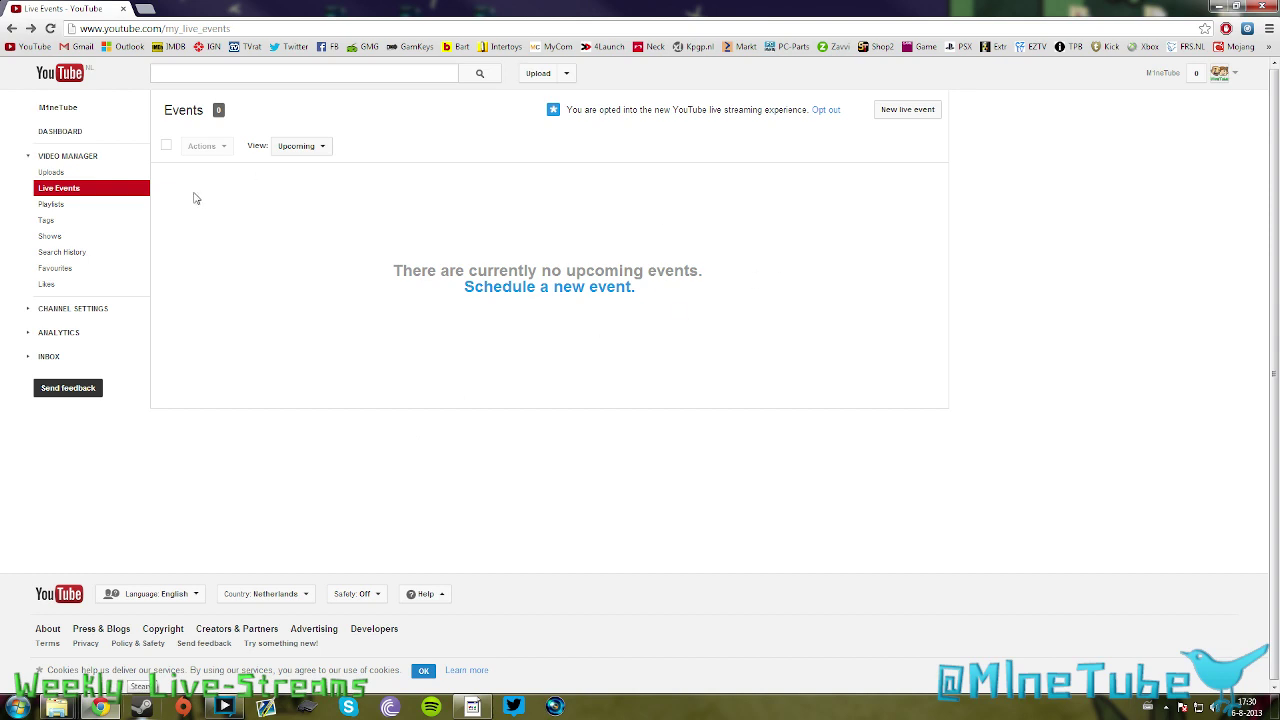
pyautogui.click(910, 118)
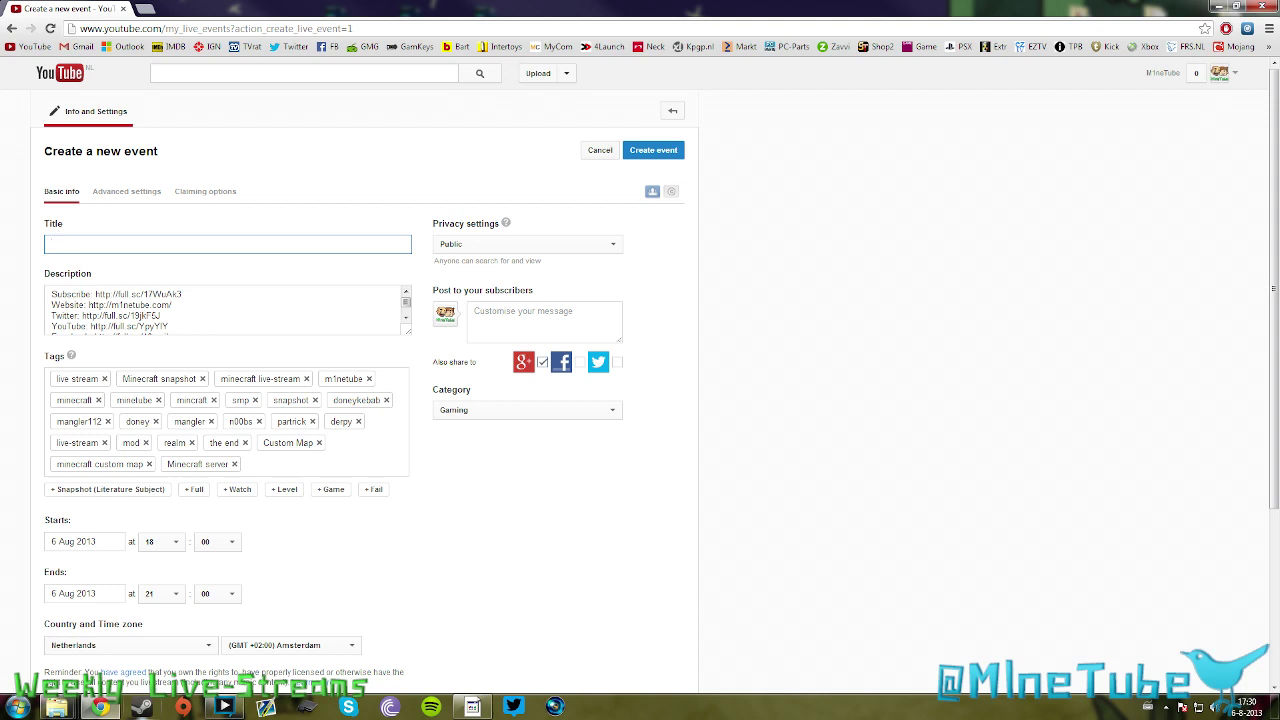
pyautogui.write('Test')
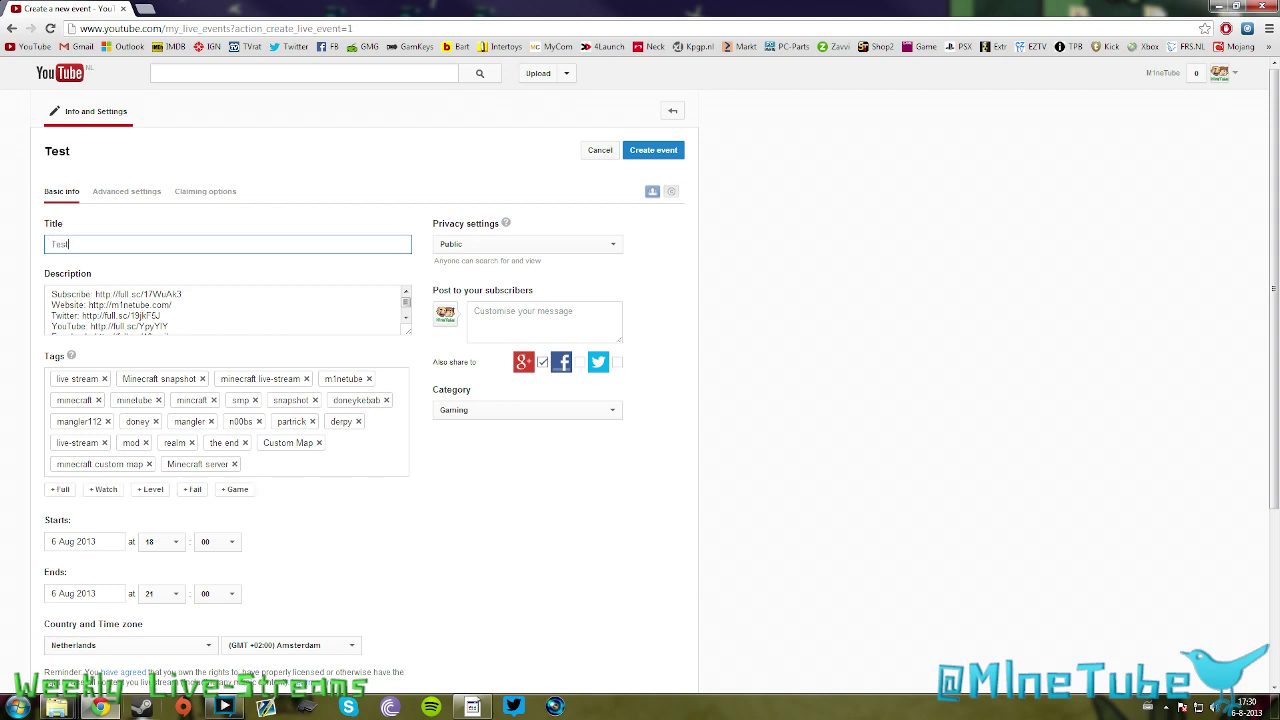
pyautogui.click(838, 301)
pyautogui.scroll(-2, 838, 301)
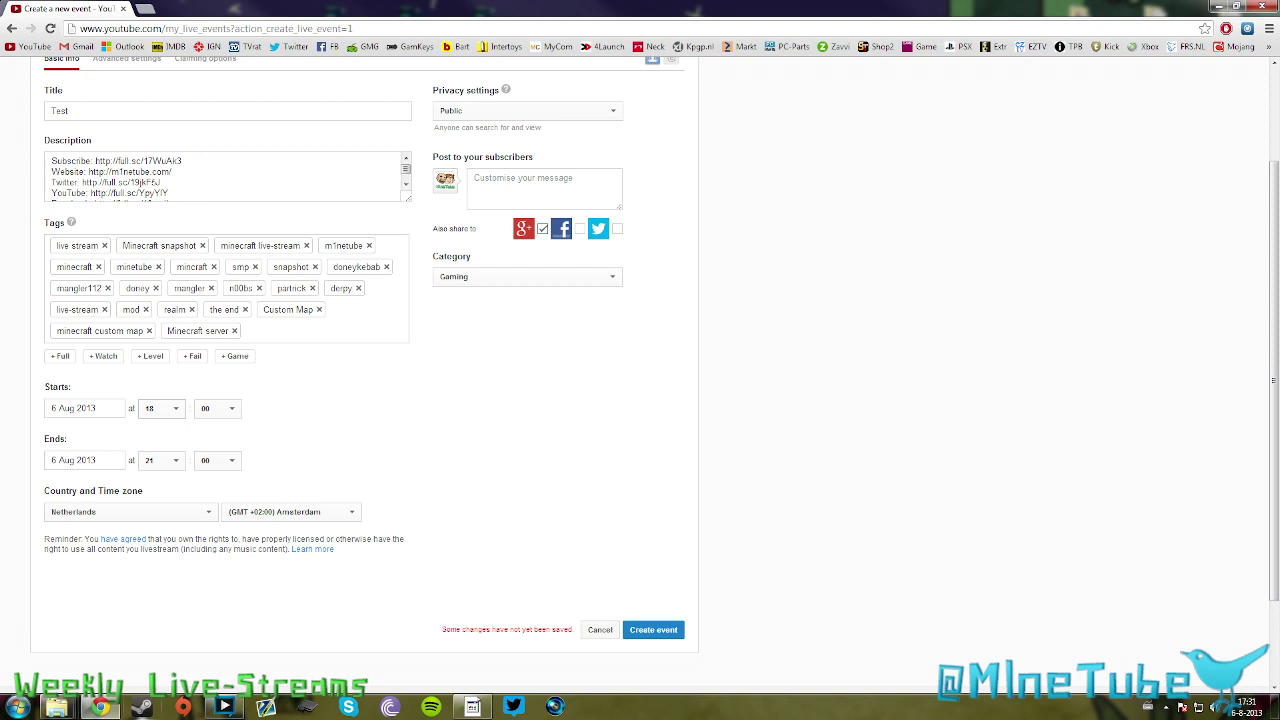
# Change the Test event's privacy setting from Public to Private.
pyautogui.scroll(2, 374, 414)
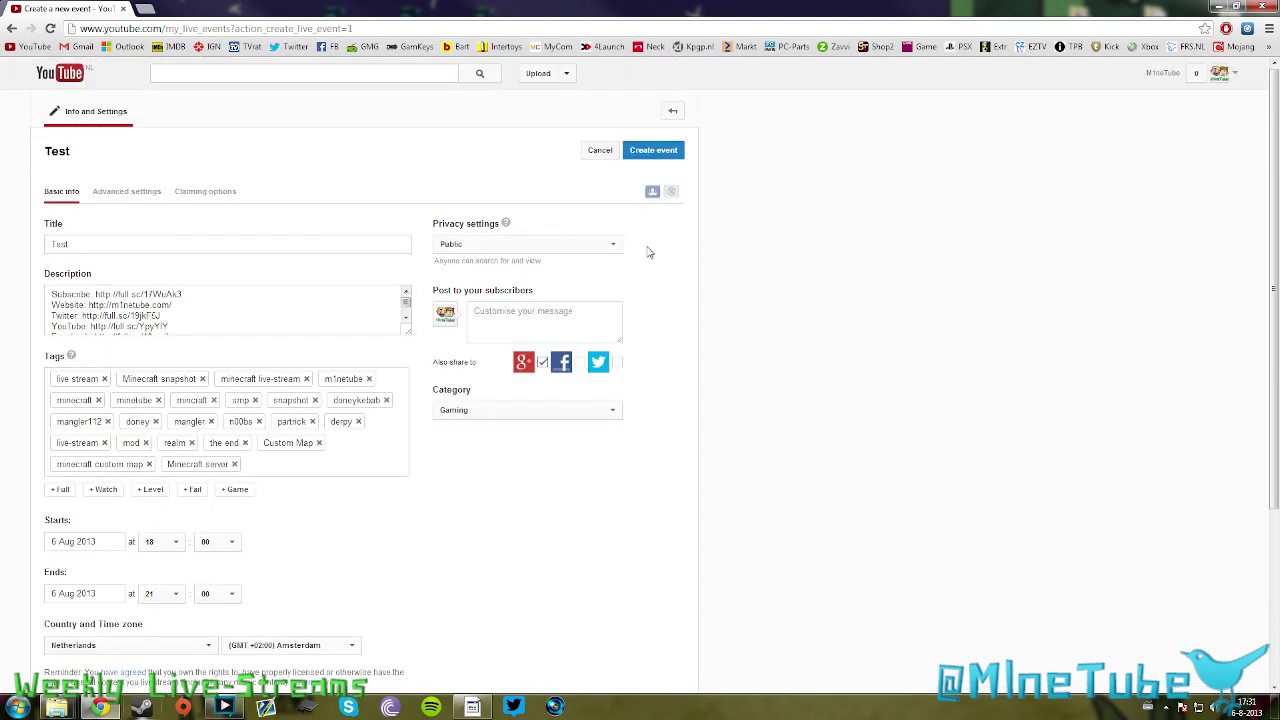
pyautogui.click(614, 248)
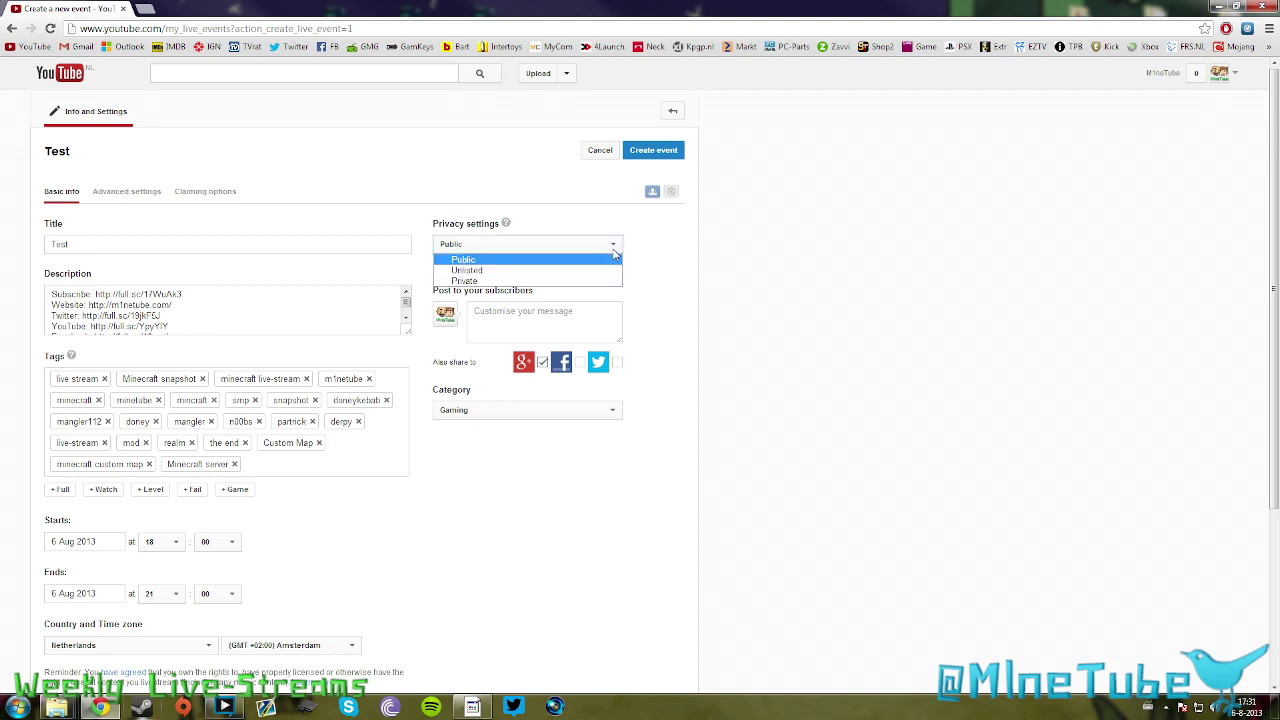
pyautogui.click(484, 281)
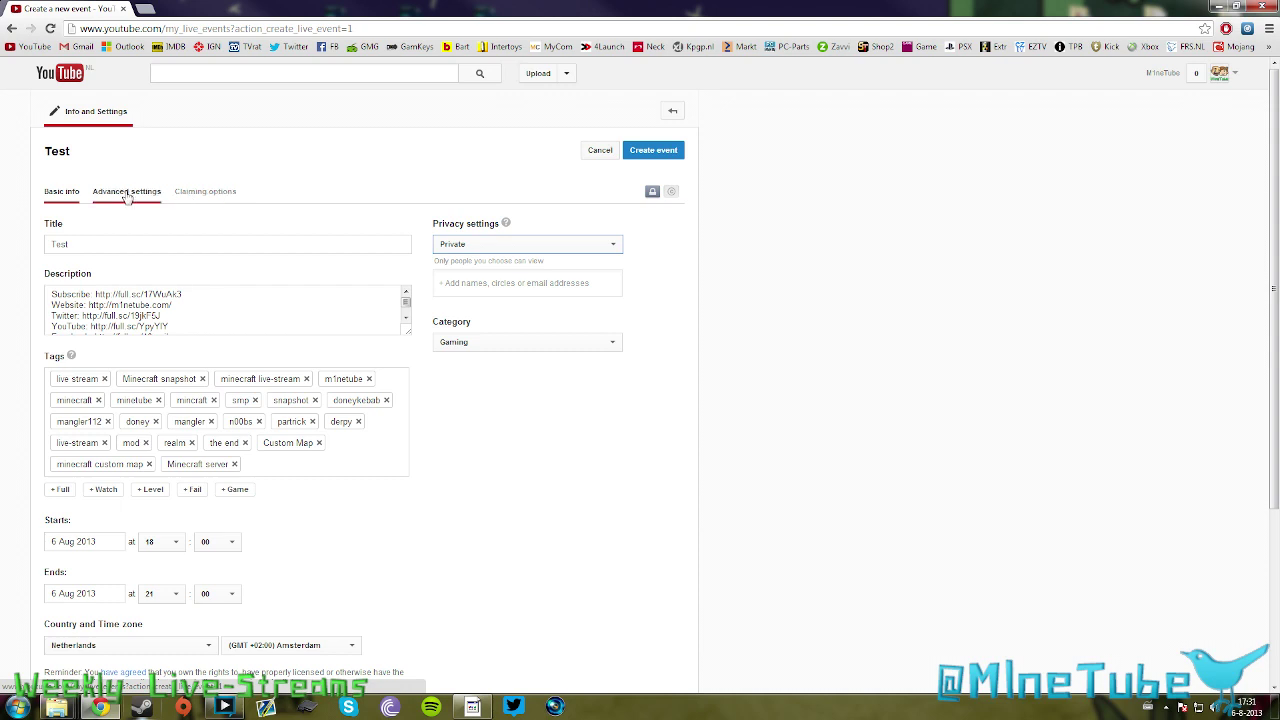
# Leave 'Claim this video' off under Advanced settings and create the Test event.
pyautogui.click(127, 197)
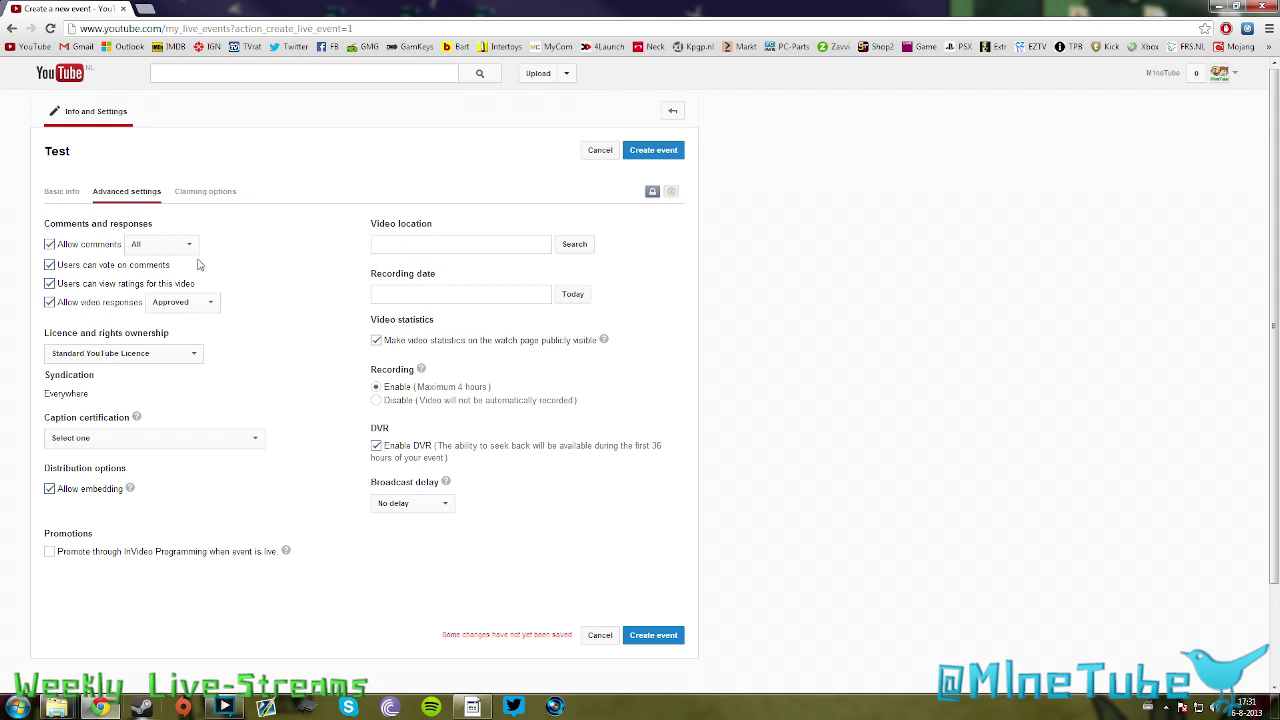
pyautogui.click(191, 209)
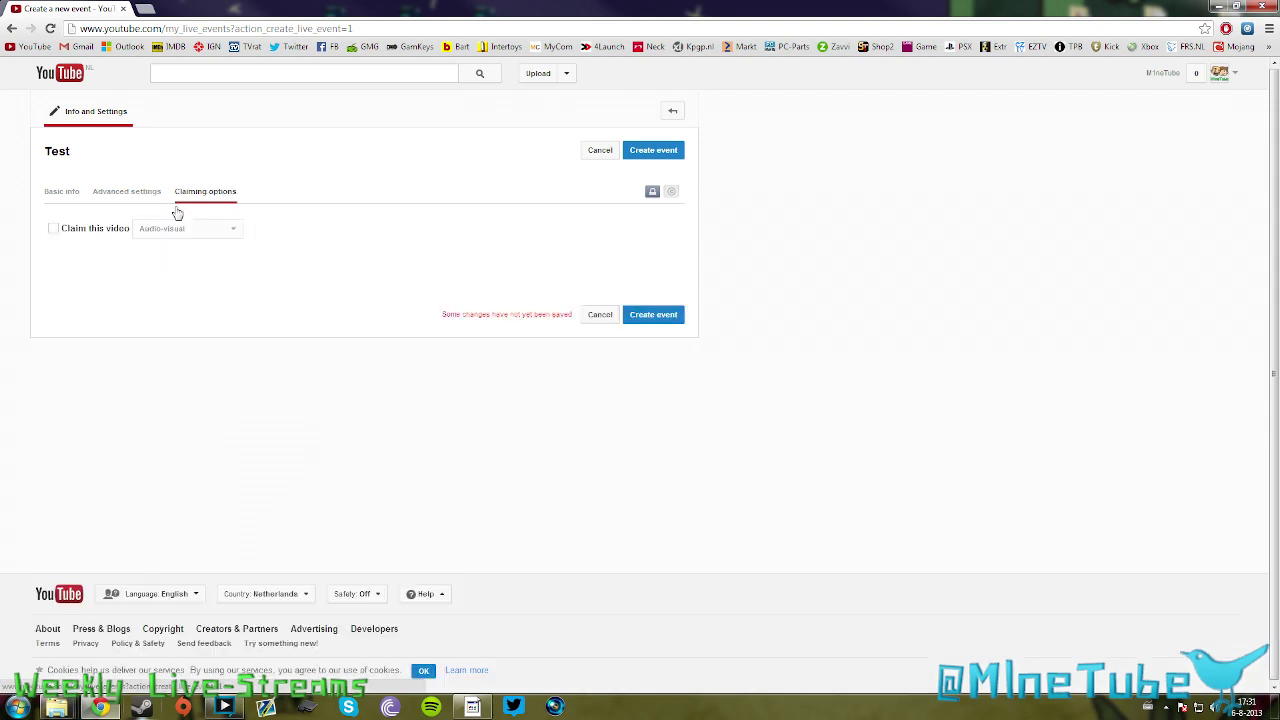
pyautogui.click(54, 229)
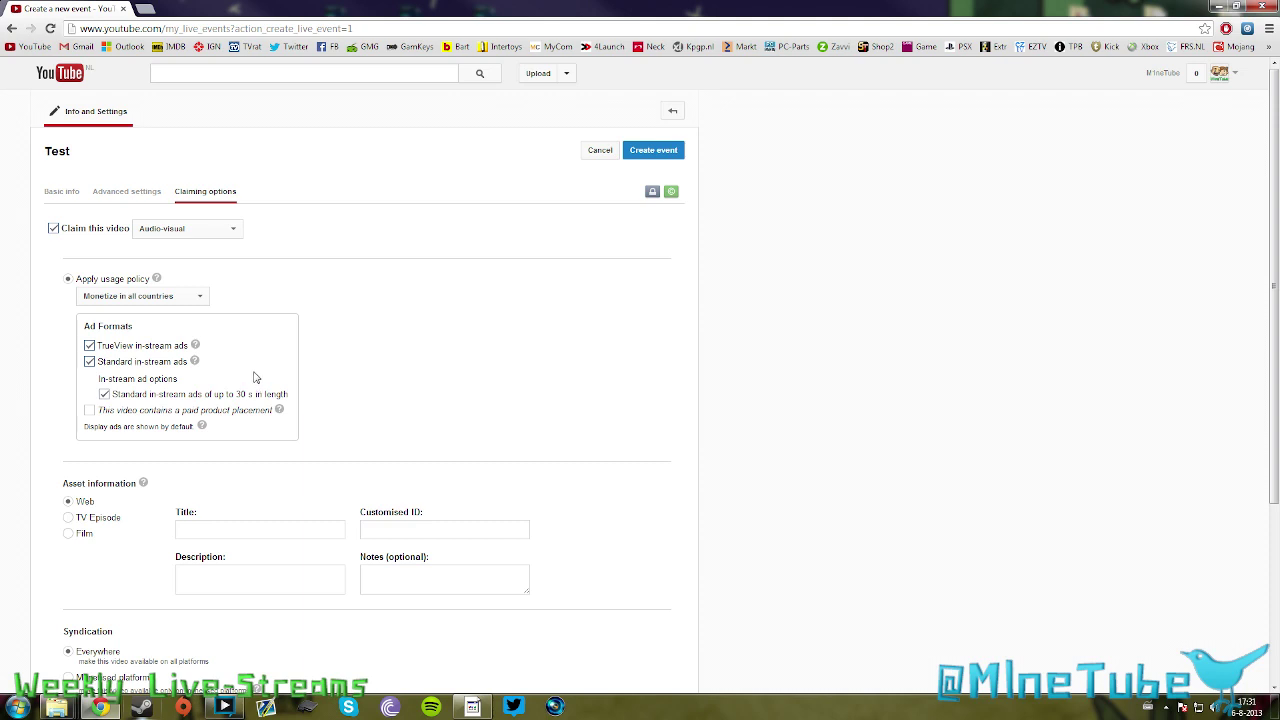
pyautogui.click(54, 229)
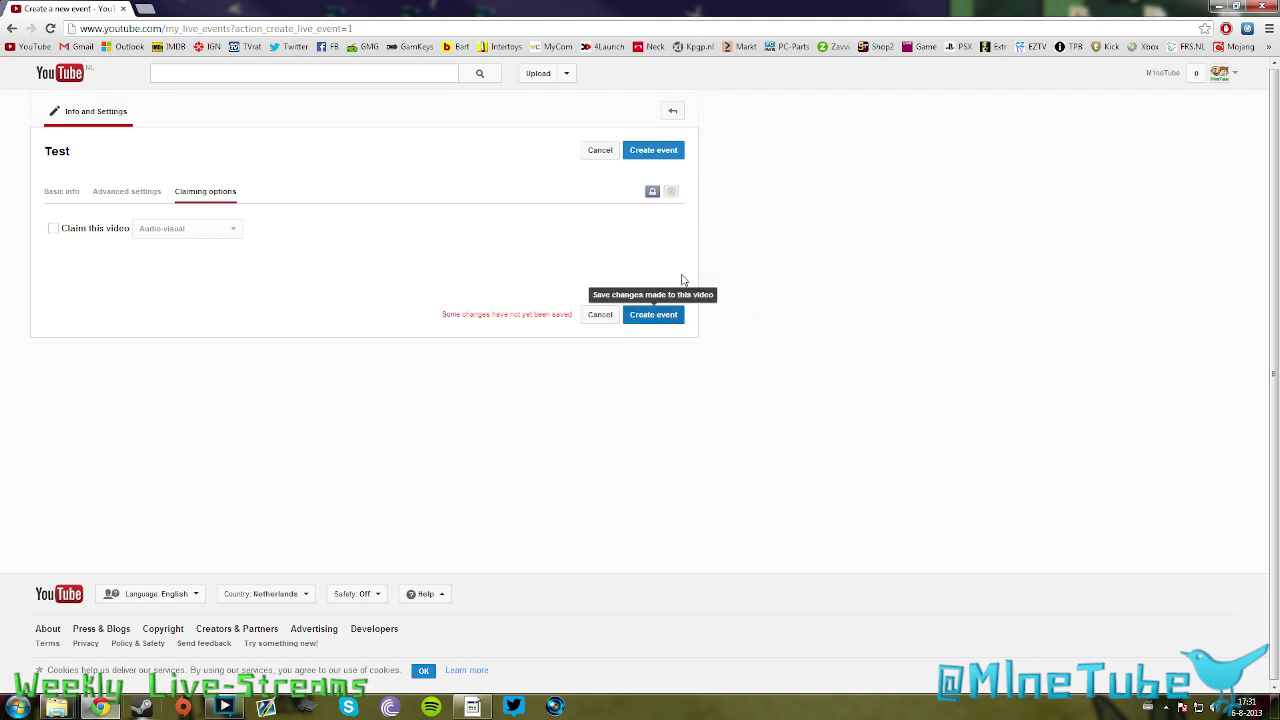
pyautogui.click(672, 152)
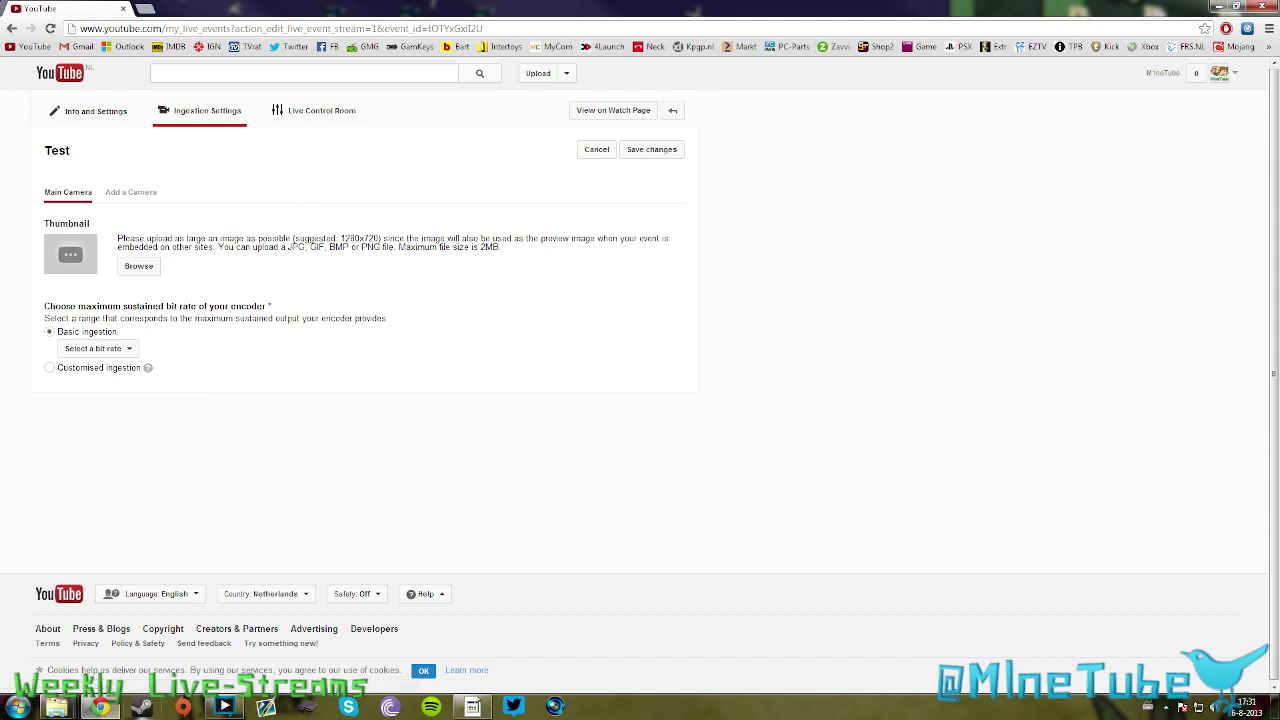
# Skip choosing a thumbnail and show the list of encoder bit-rate ranges.
pyautogui.click(140, 266)
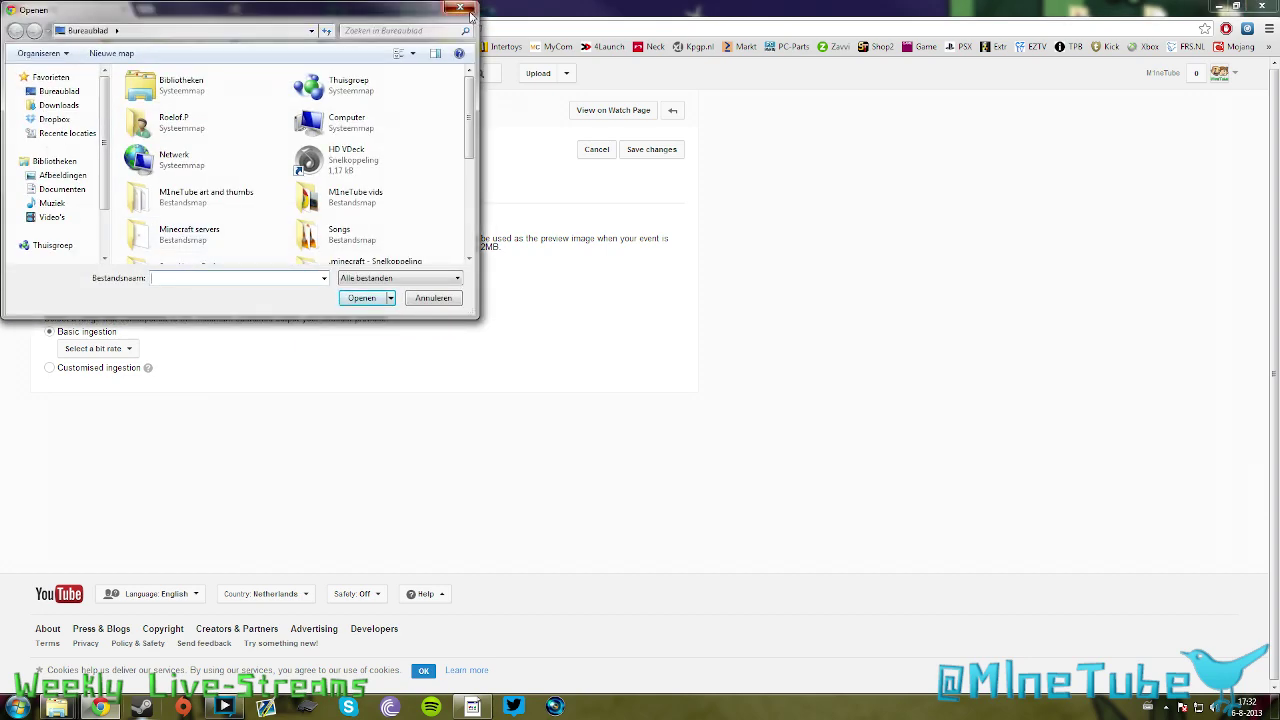
pyautogui.click(460, 8)
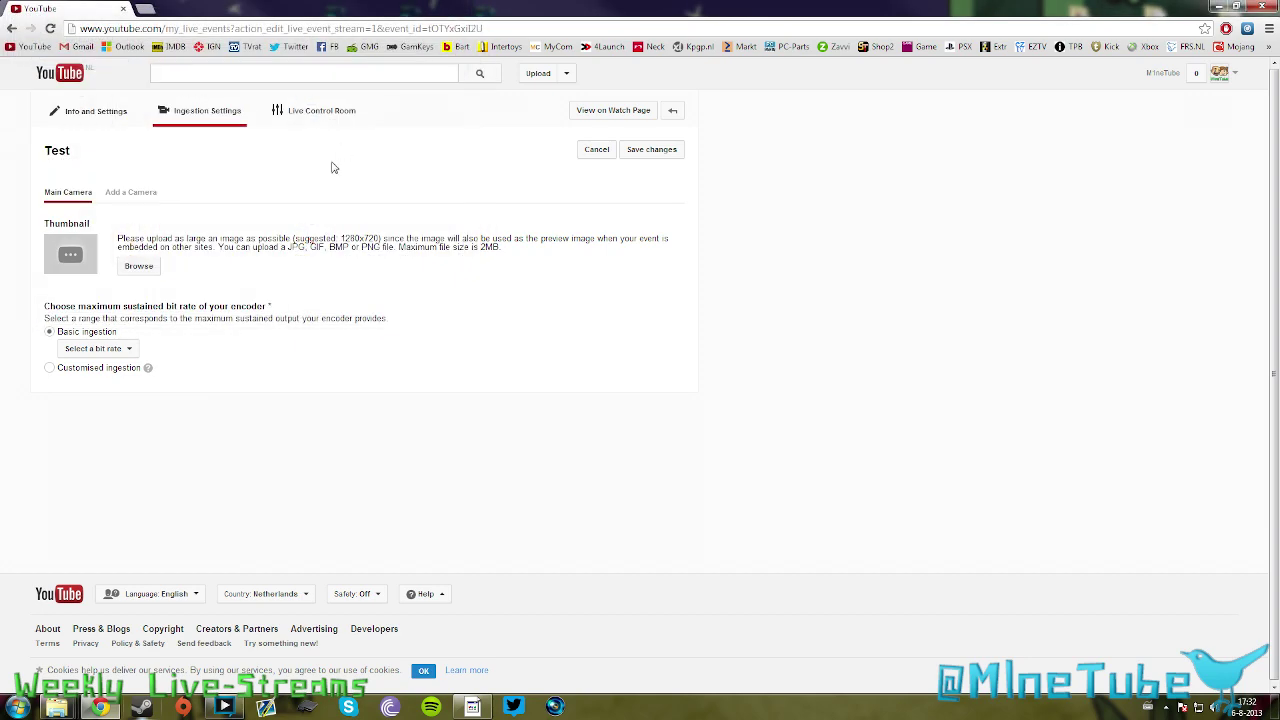
pyautogui.click(127, 349)
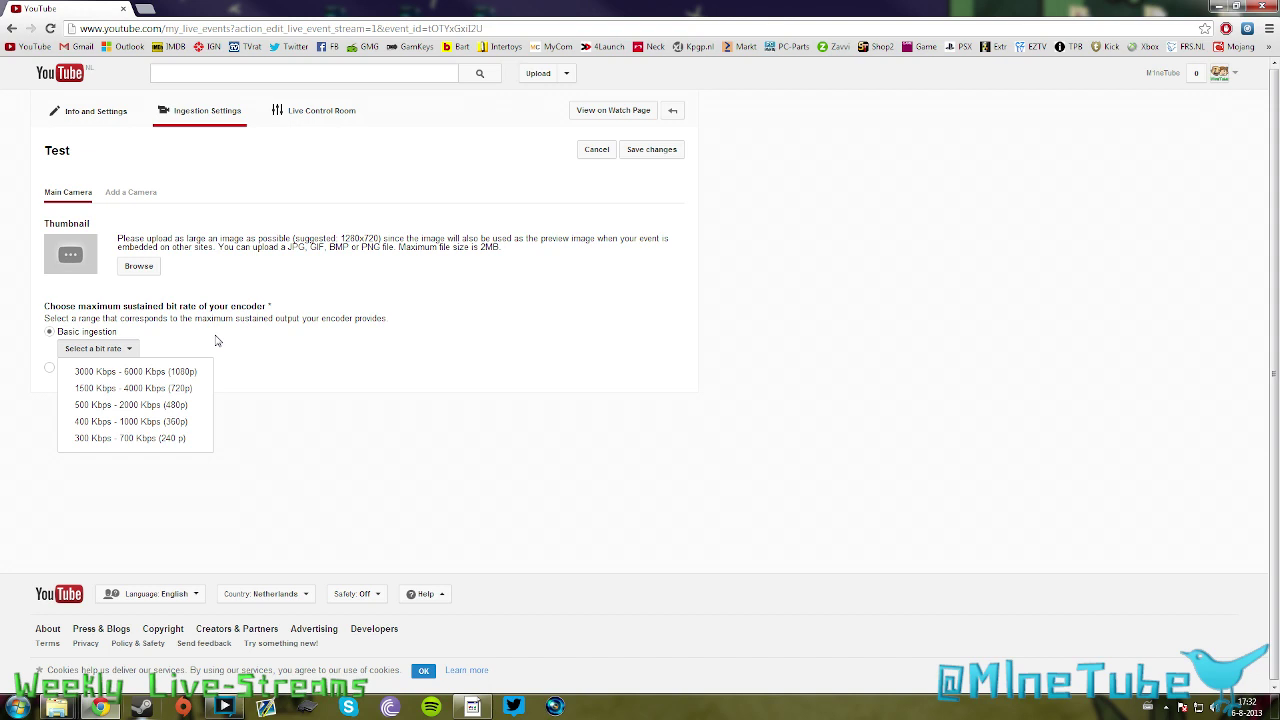
# Use the 1500–4000 Kbps (720p) bit rate with Other encoders, revealing stream name and server URLs.
pyautogui.click(119, 388)
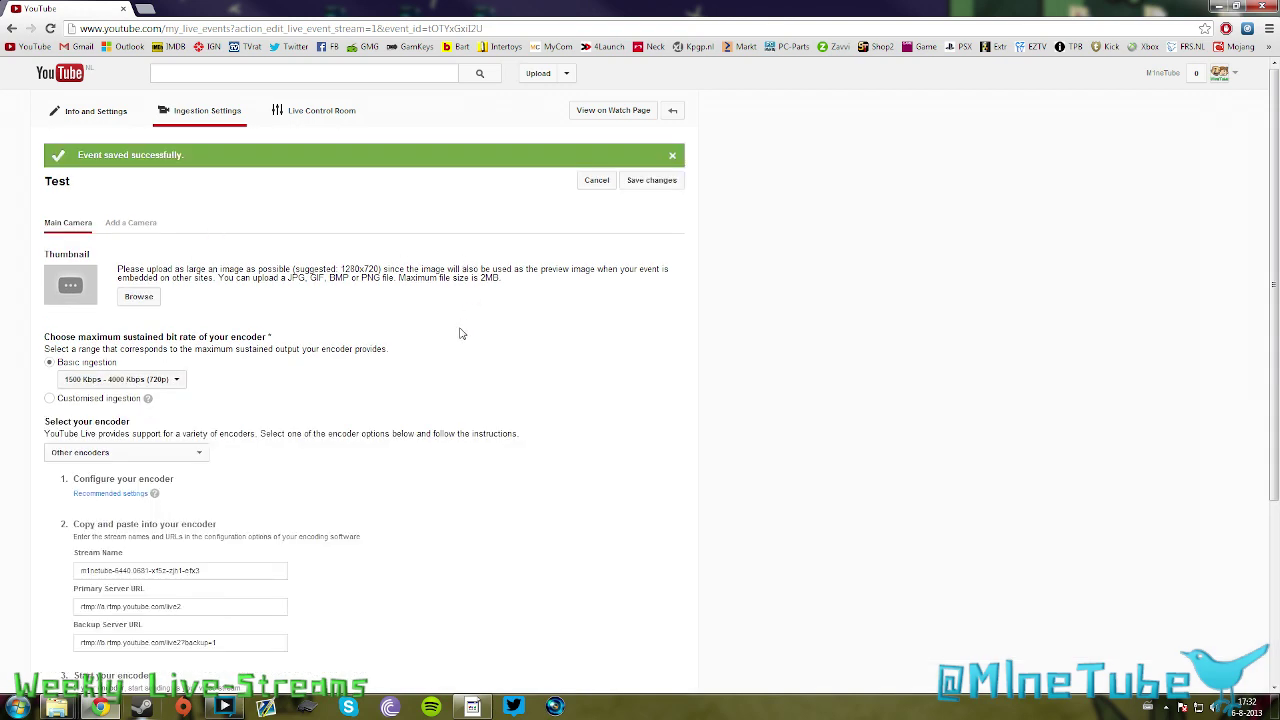
pyautogui.scroll(-1, 464, 414)
pyautogui.scroll(-1, 455, 422)
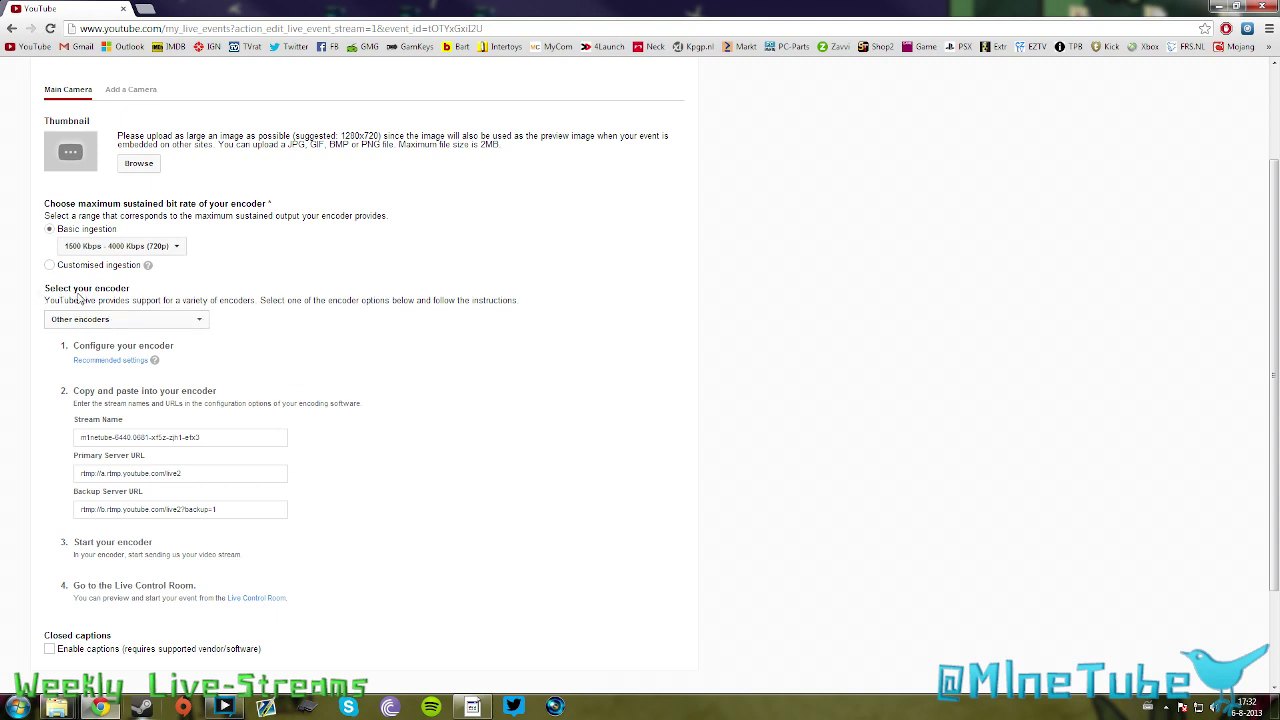
pyautogui.click(202, 322)
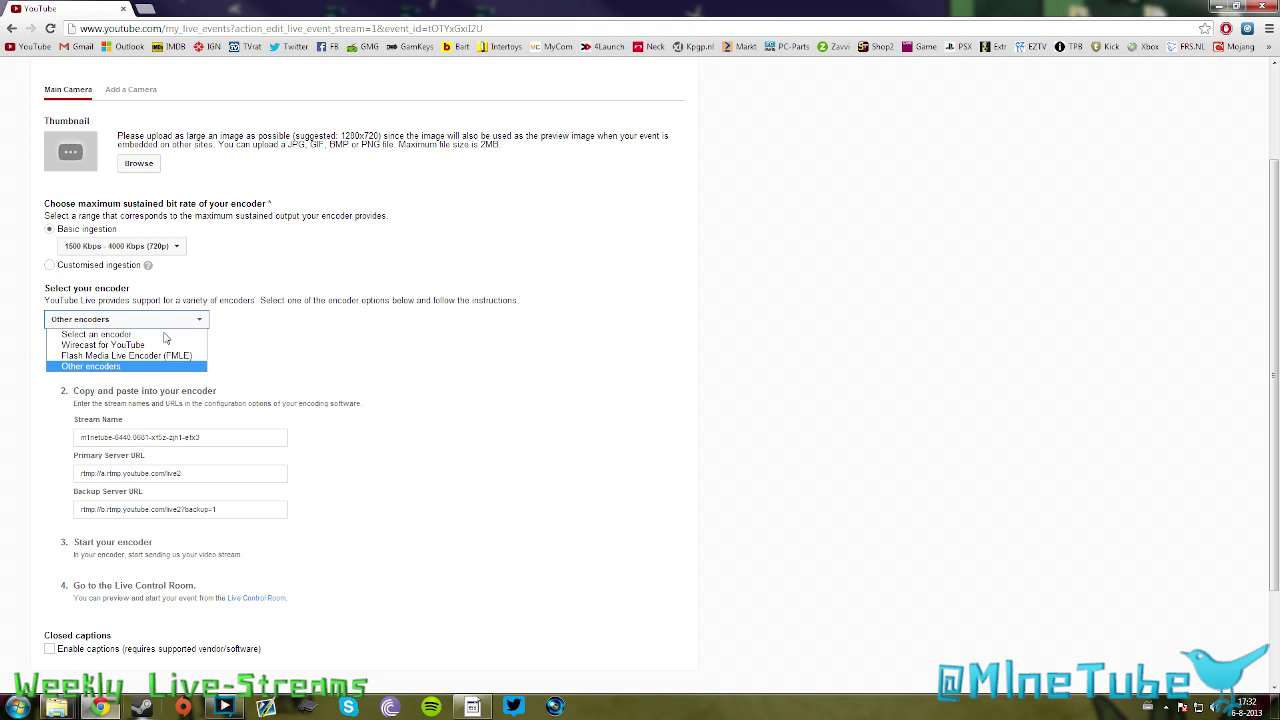
pyautogui.click(115, 368)
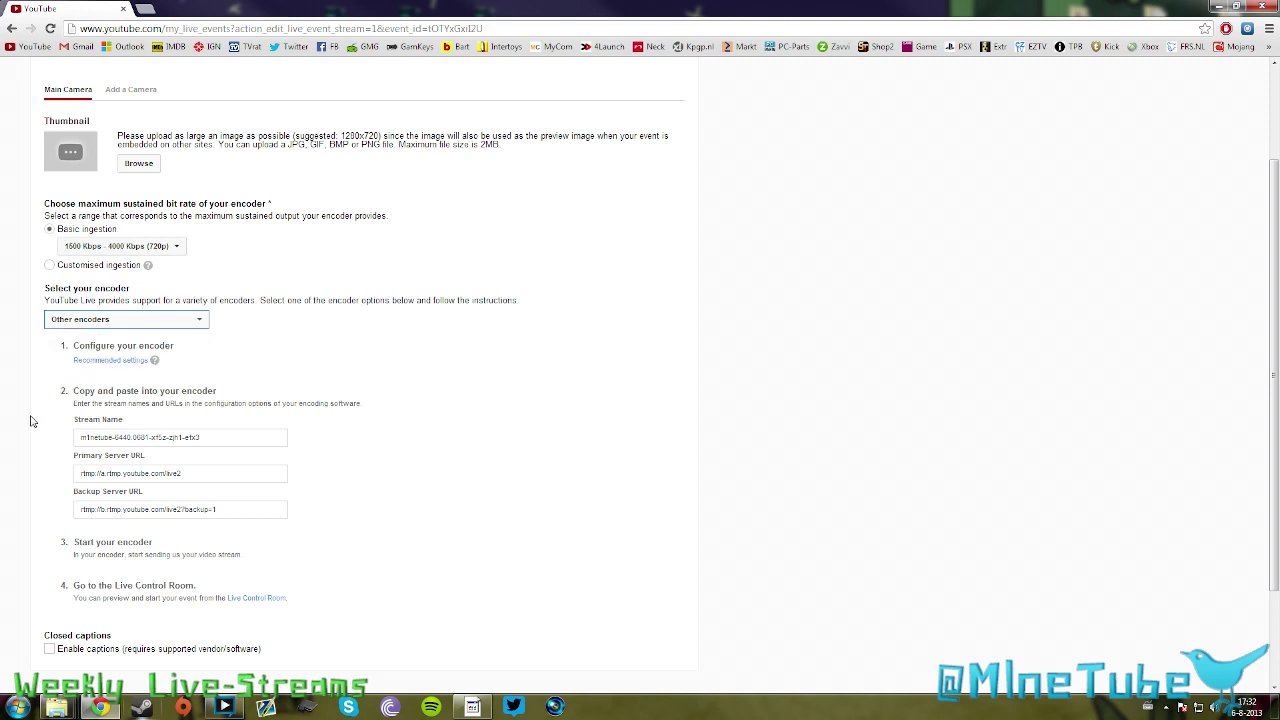
pyautogui.scroll(-2, 31, 421)
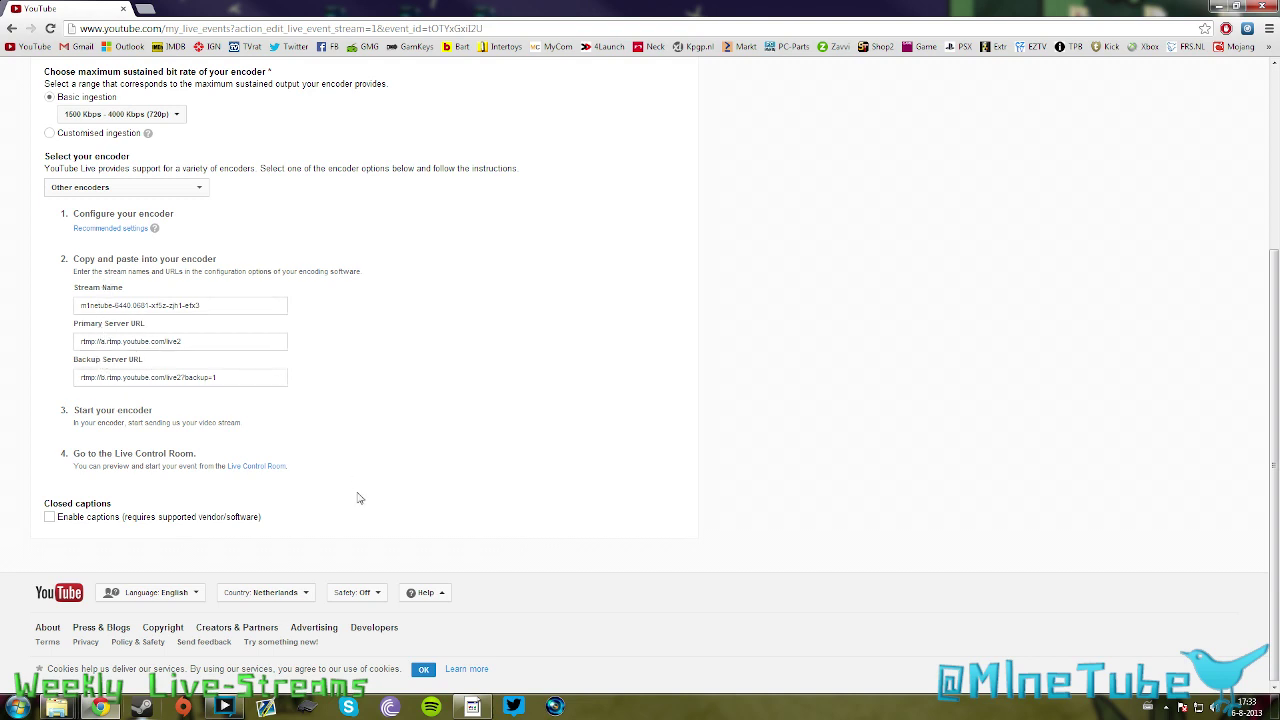
# In XSplit's user settings, open the Channels list, select M1neTube and show the addable channel types.
pyautogui.click(226, 707)
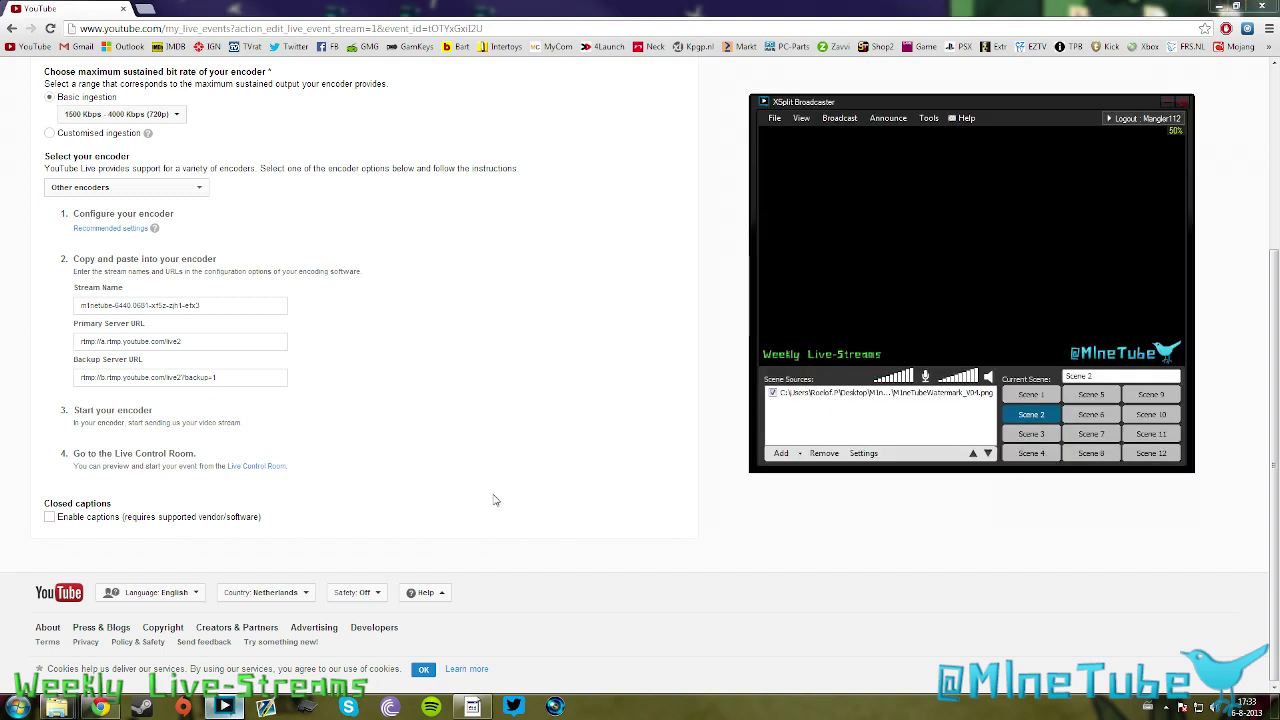
pyautogui.click(983, 170)
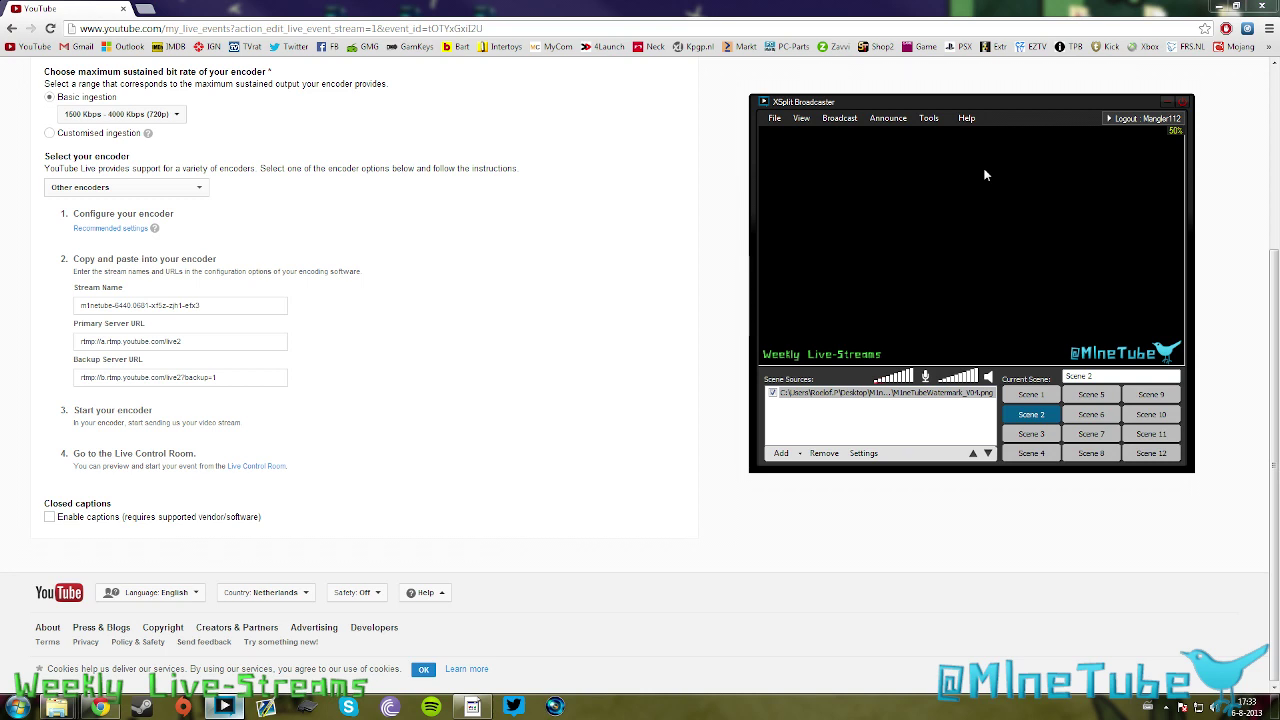
pyautogui.click(903, 139)
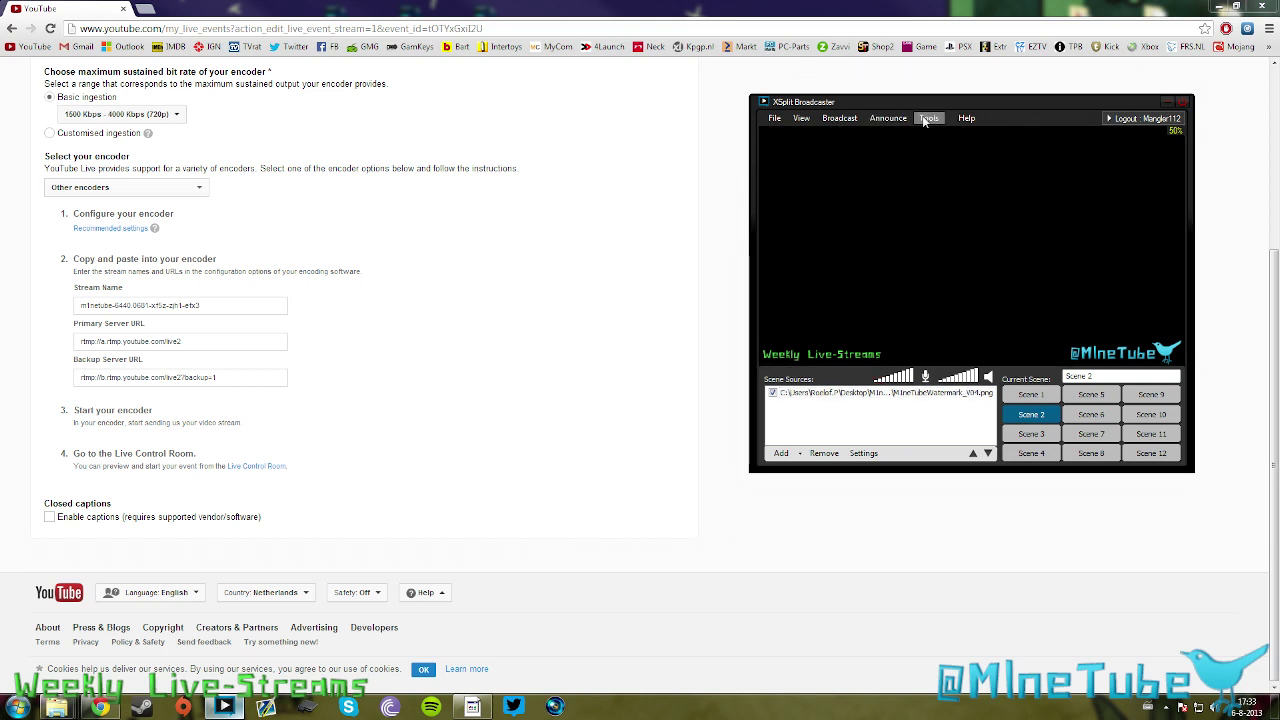
pyautogui.click(927, 119)
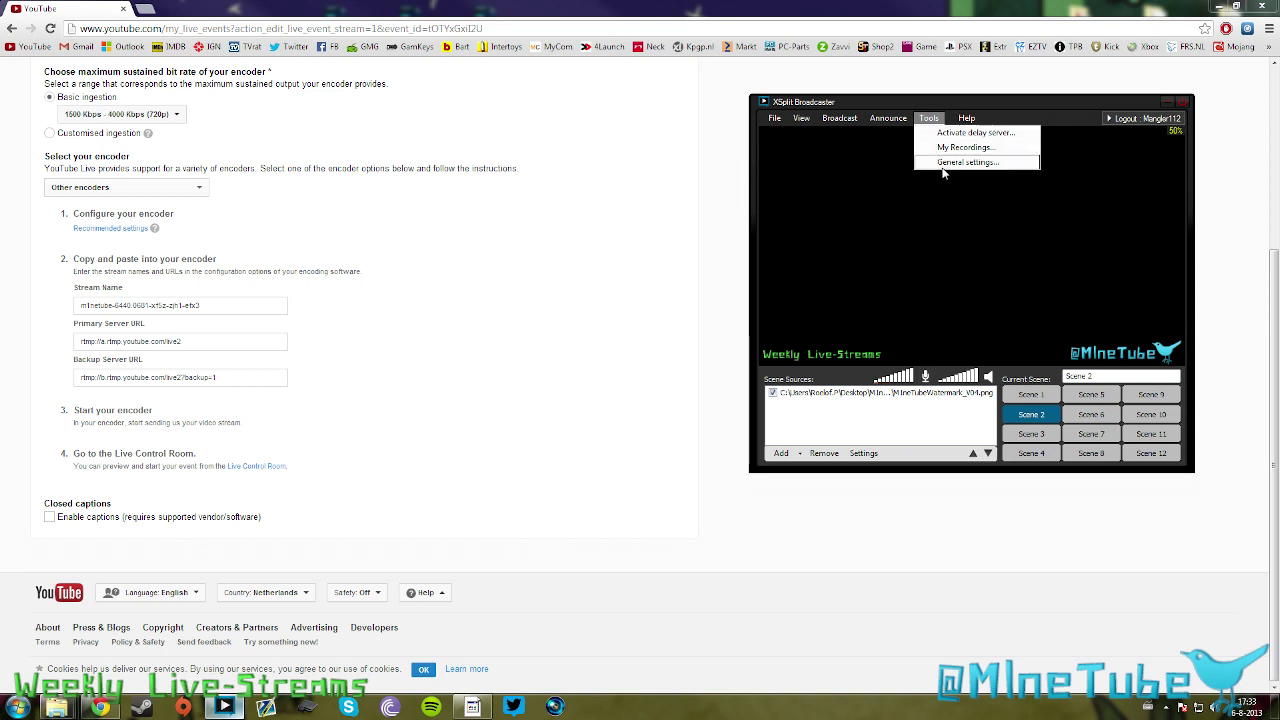
pyautogui.click(943, 164)
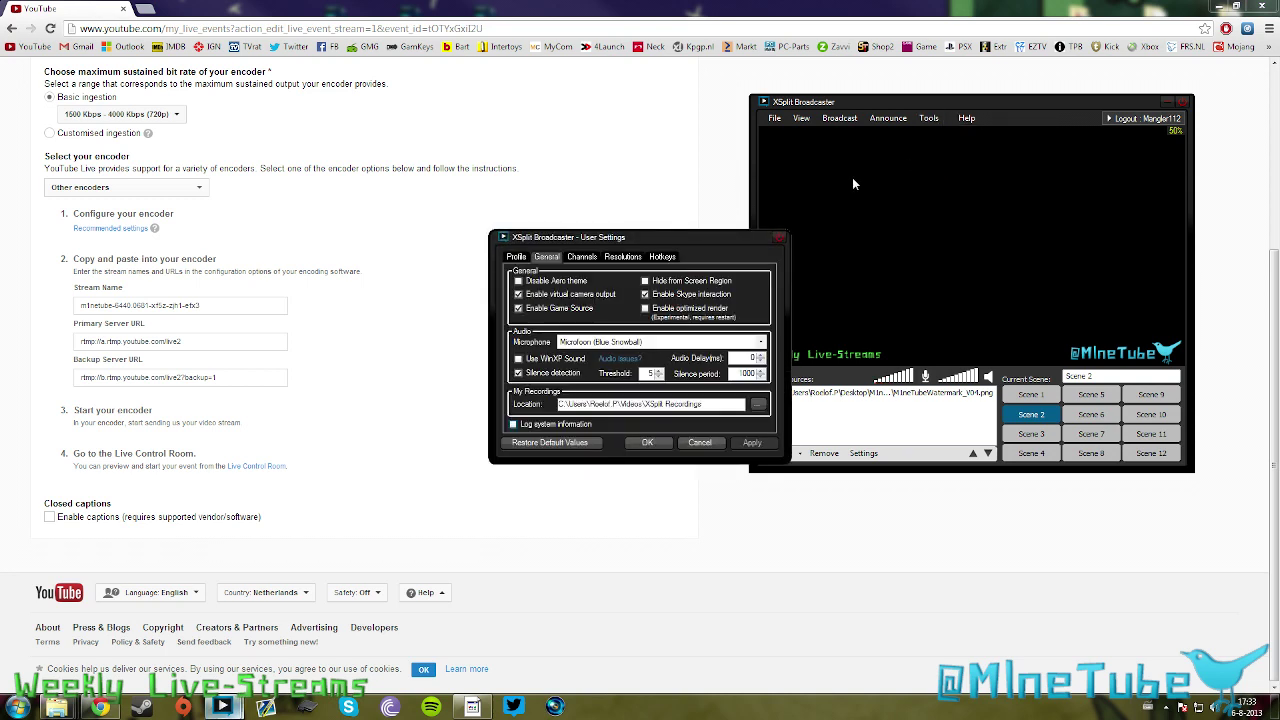
pyautogui.click(583, 257)
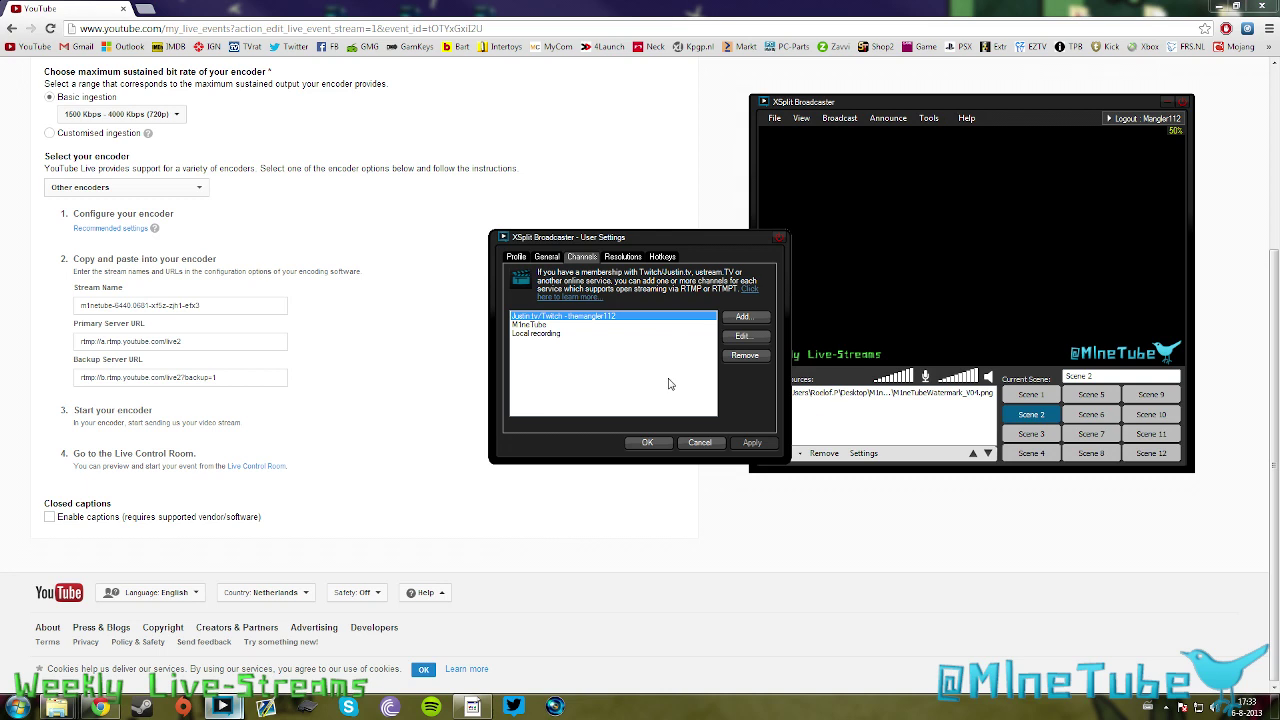
pyautogui.click(558, 326)
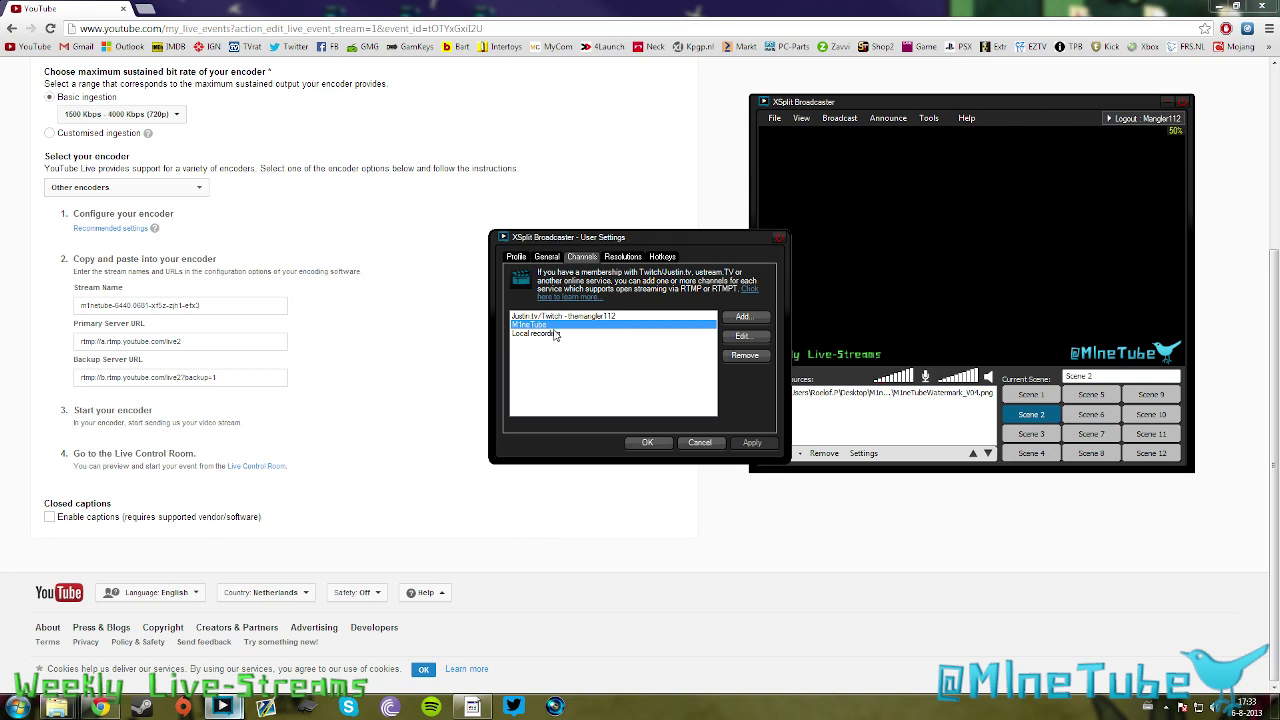
pyautogui.click(762, 319)
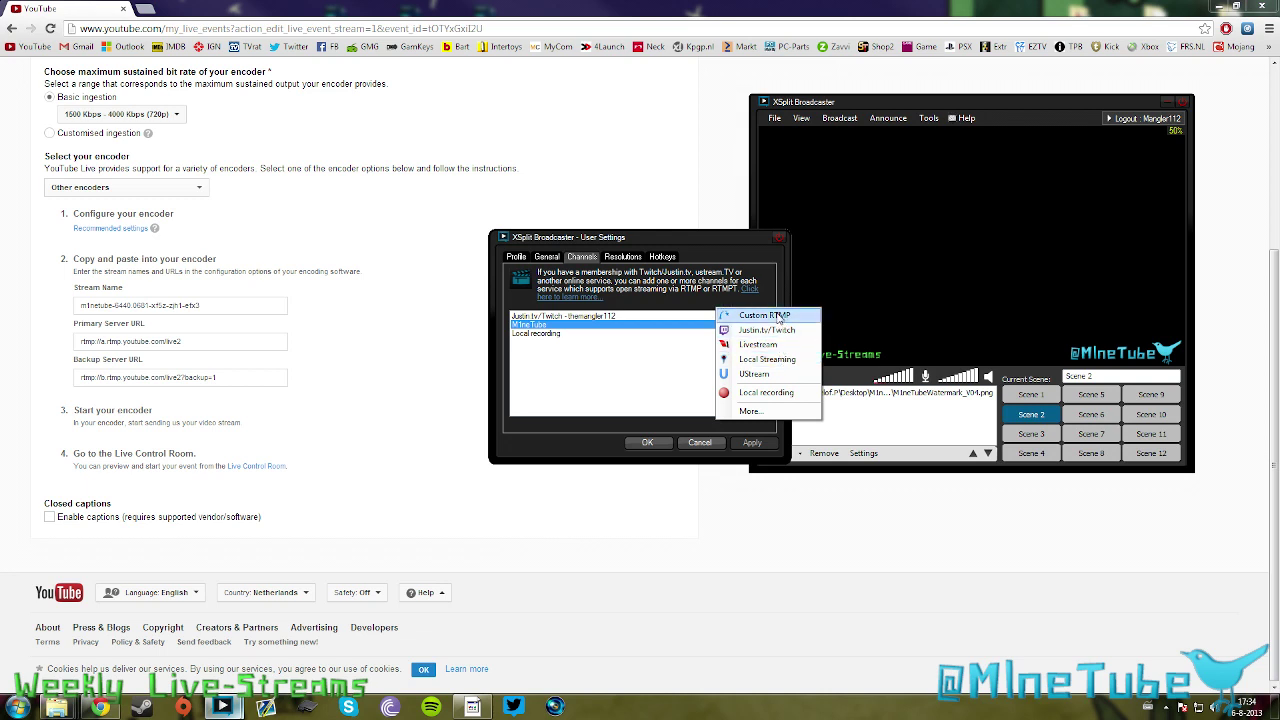
# Add a new Custom RTMP channel named Test.
pyautogui.click(779, 317)
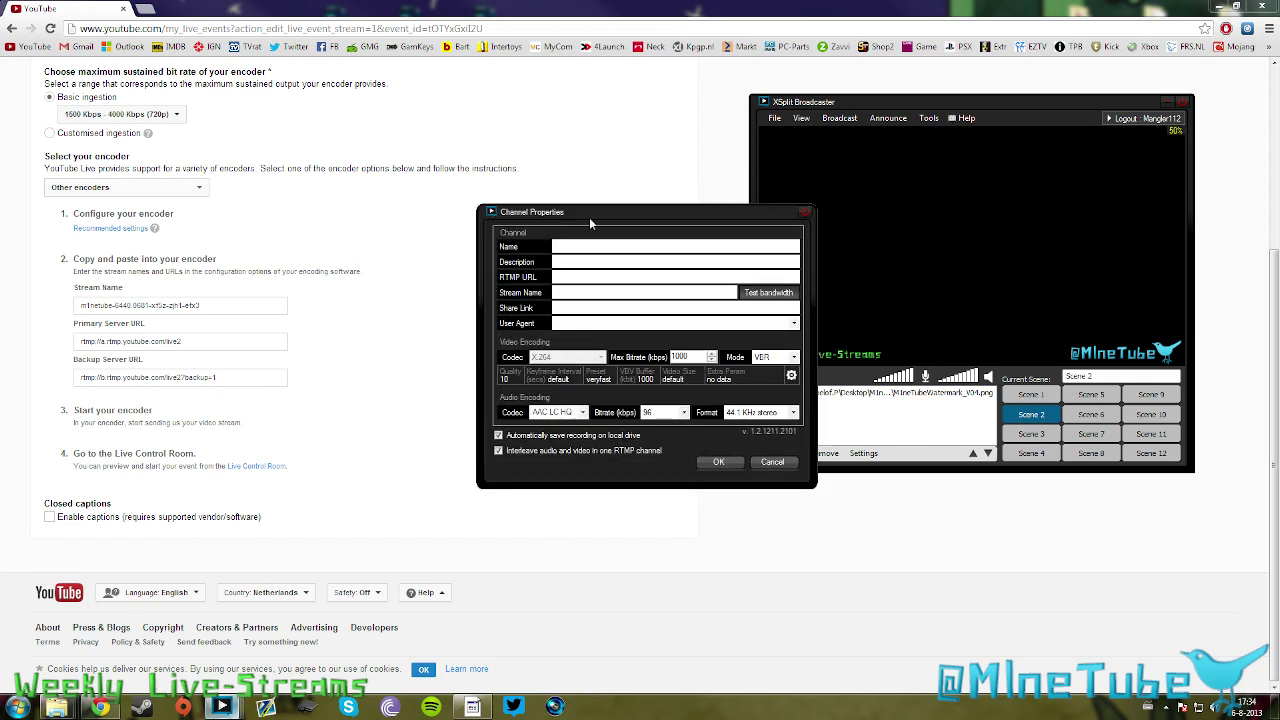
pyautogui.moveTo(595, 210); pyautogui.dragTo(788, 152)
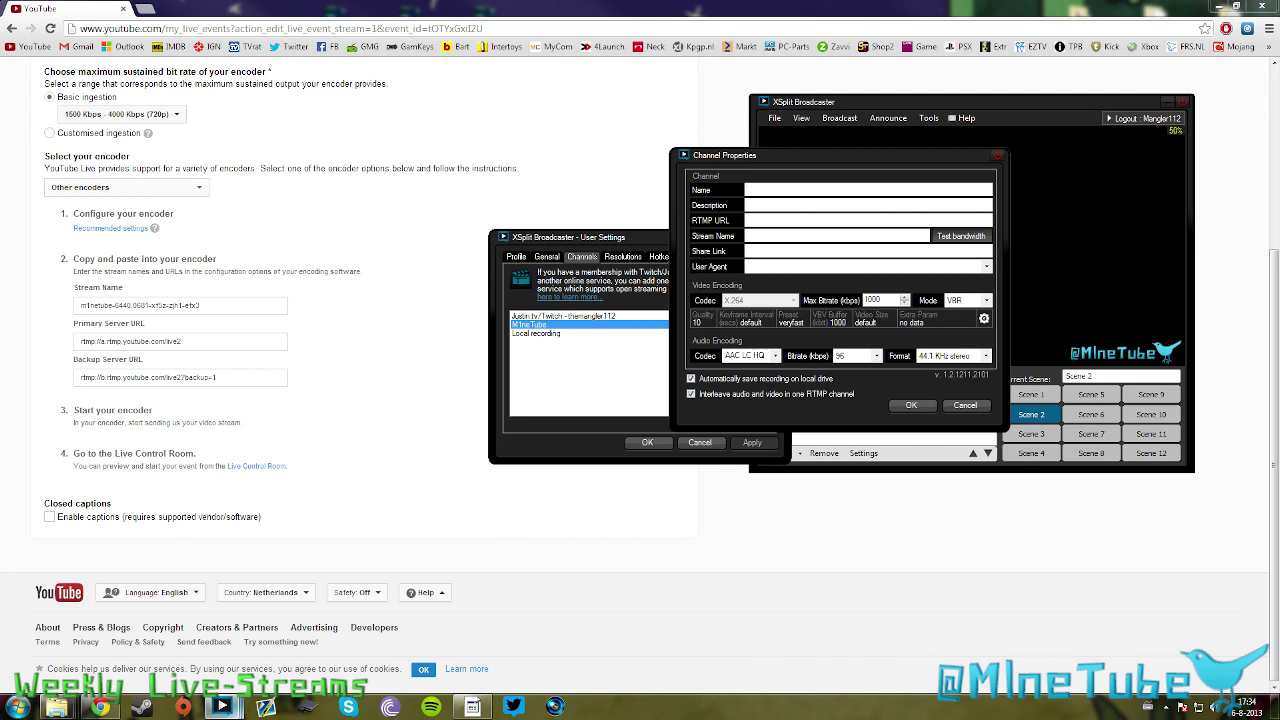
pyautogui.write('Test')
# Paste YouTube's primary server URL rtmp://a.rtmp.youtube.com/live2 as the RTMP URL and select the stream name.
pyautogui.click(181, 341)
pyautogui.moveTo(181, 341); pyautogui.dragTo(64, 345)
pyautogui.hotkey('ctrl', 'c')
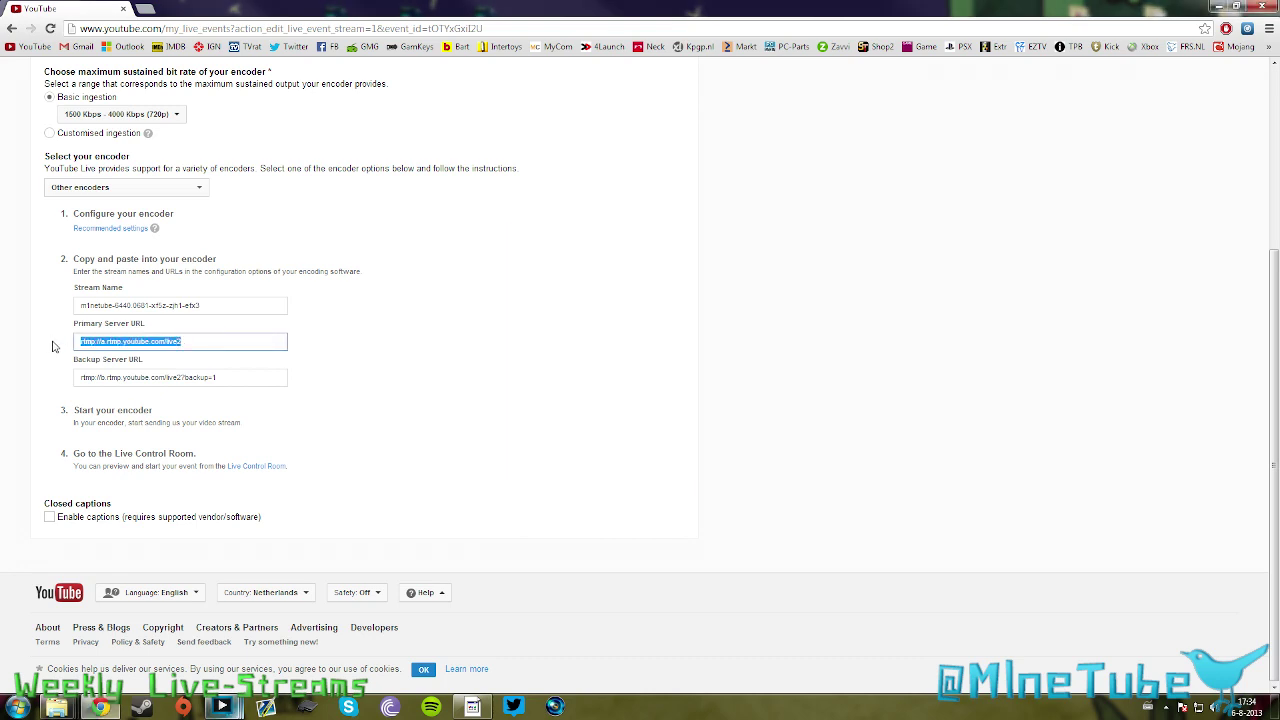
pyautogui.hotkey('alt', 'Tab')
pyautogui.hotkey('alt', 'Tab')
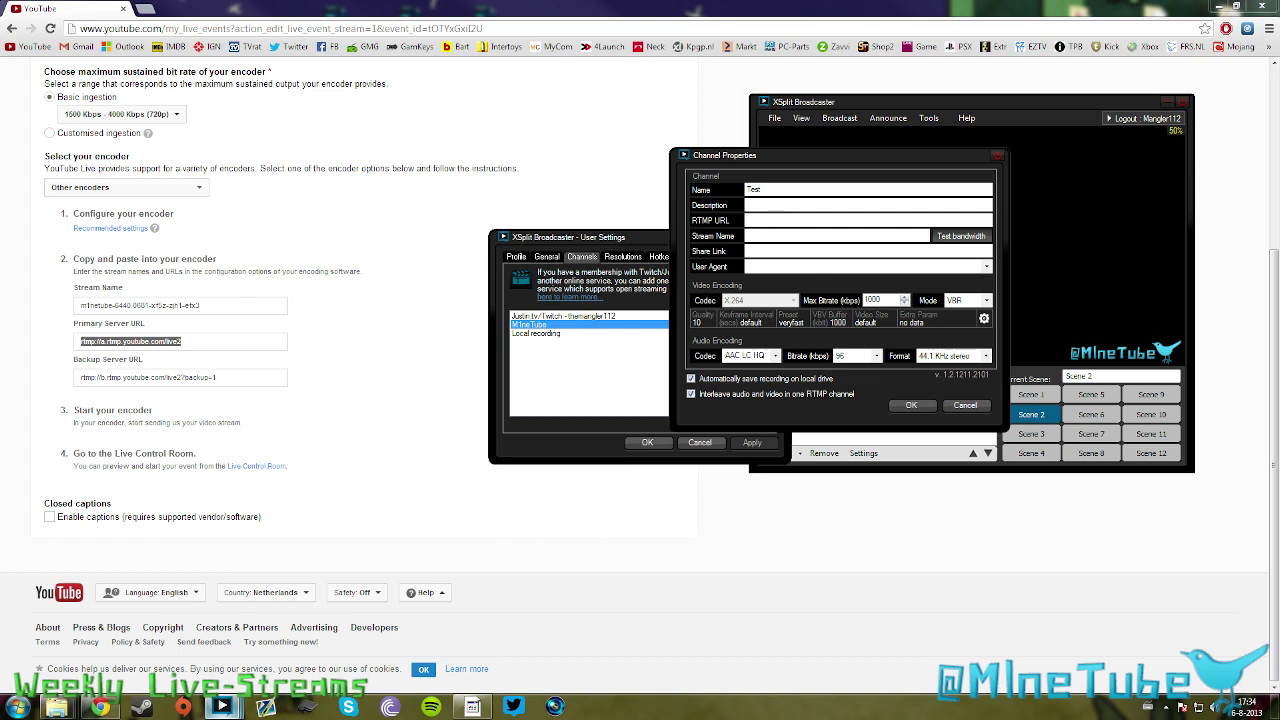
pyautogui.hotkey('ctrl', 'v')
pyautogui.click(233, 312)
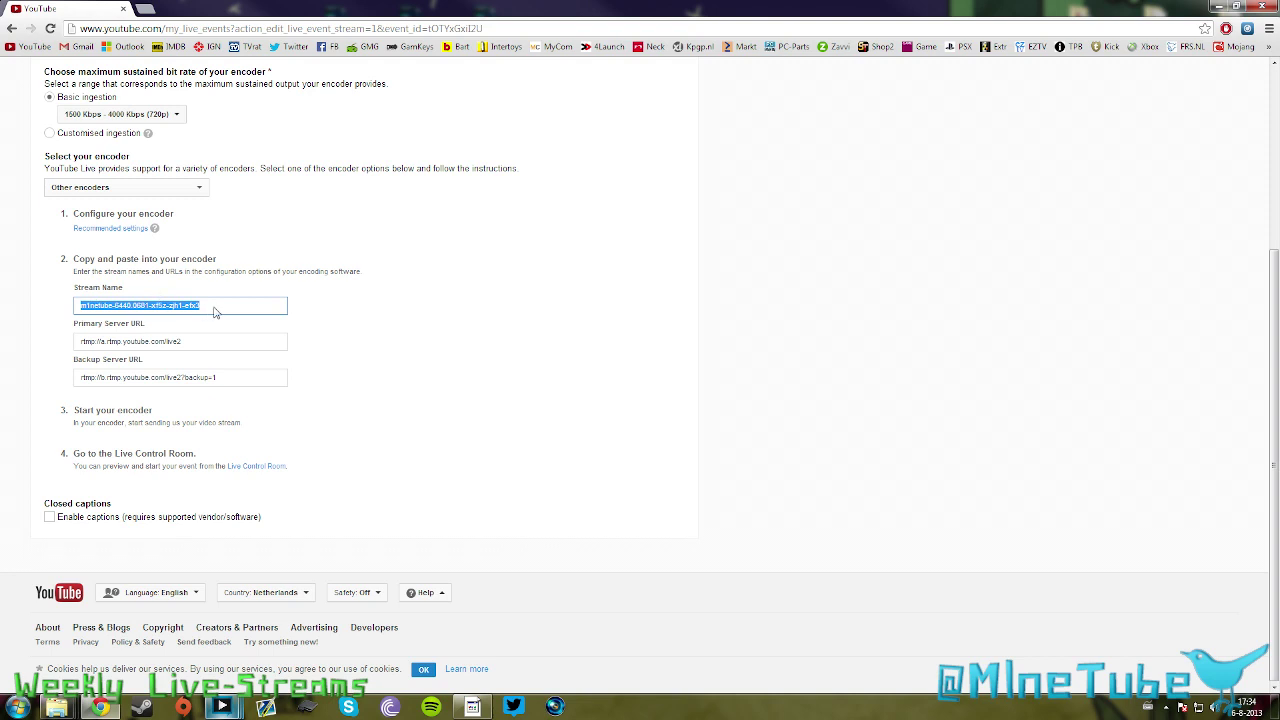
pyautogui.moveTo(214, 312); pyautogui.dragTo(78, 308)
pyautogui.hotkey('ctrl', 'c')
# Paste YouTube's stream name into the Test channel and set Max Bitrate to 4000 kbps.
pyautogui.moveTo(222, 707)
pyautogui.click(245, 640)
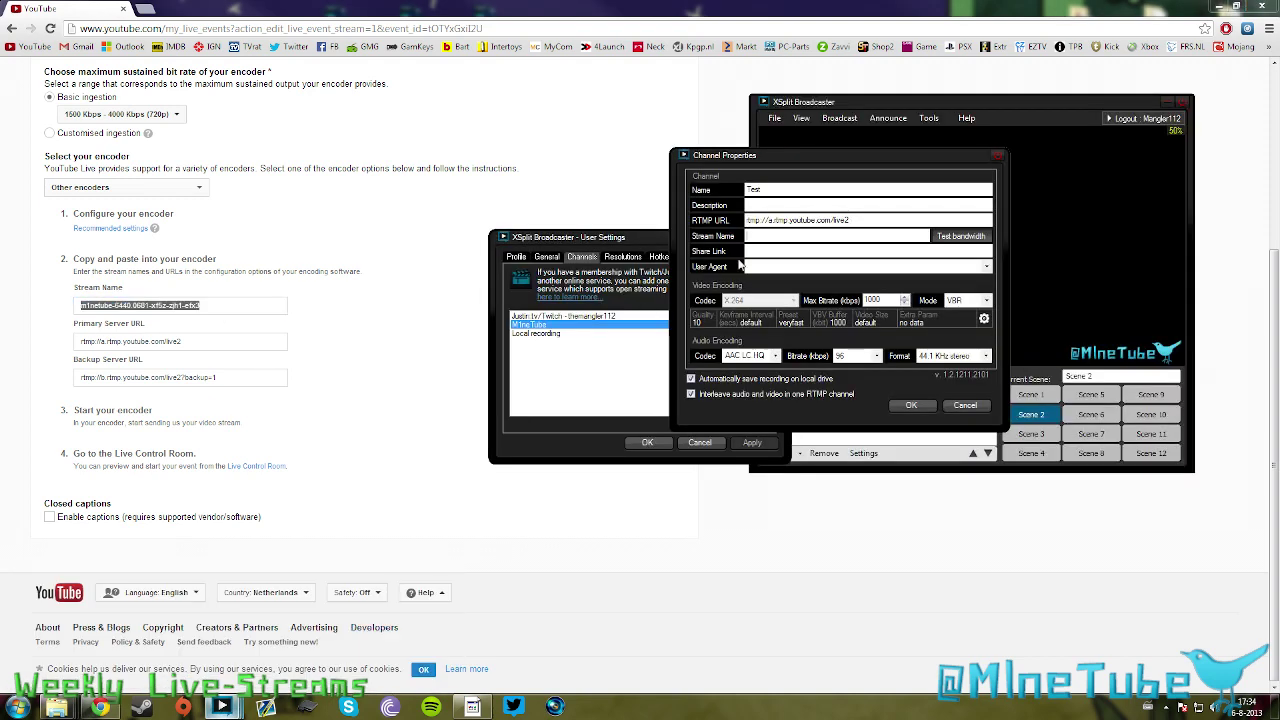
pyautogui.hotkey('ctrl', 'v')
pyautogui.write('4')
# Set a 2-second max keyframe interval, keeping VBR, quality 10 and the veryfast preset.
pyautogui.click(987, 301)
pyautogui.click(989, 302)
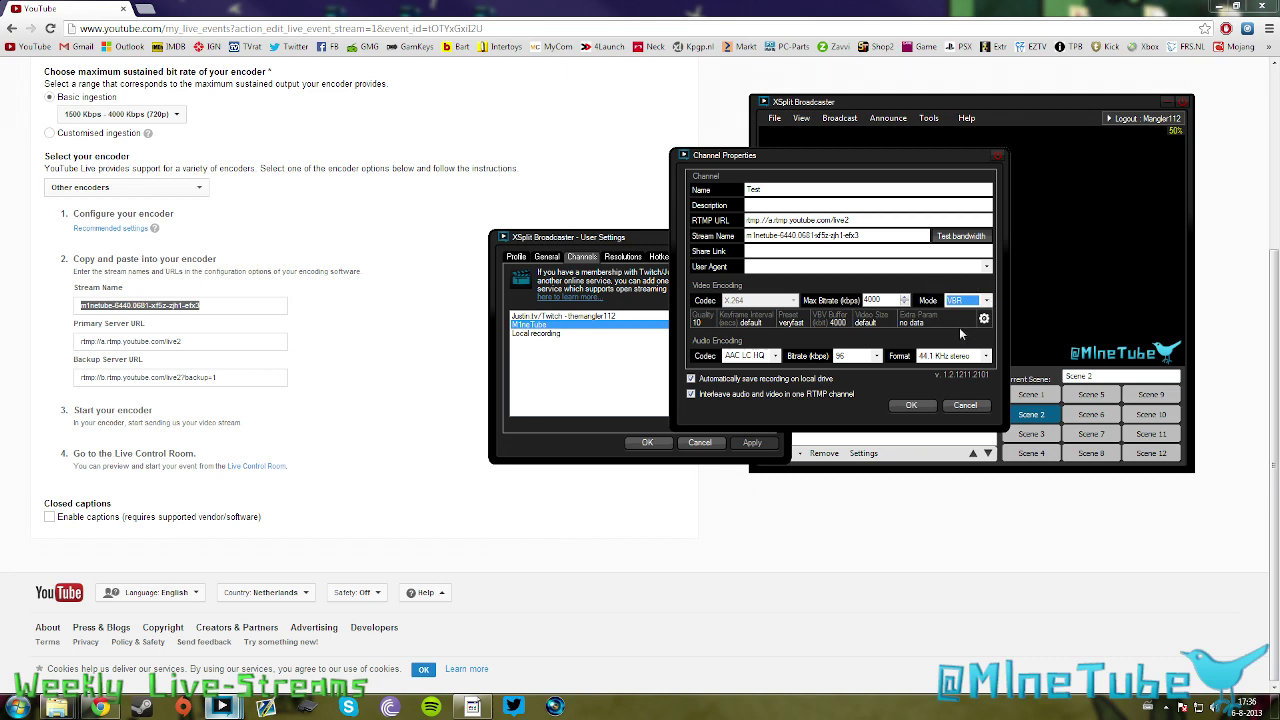
pyautogui.click(984, 319)
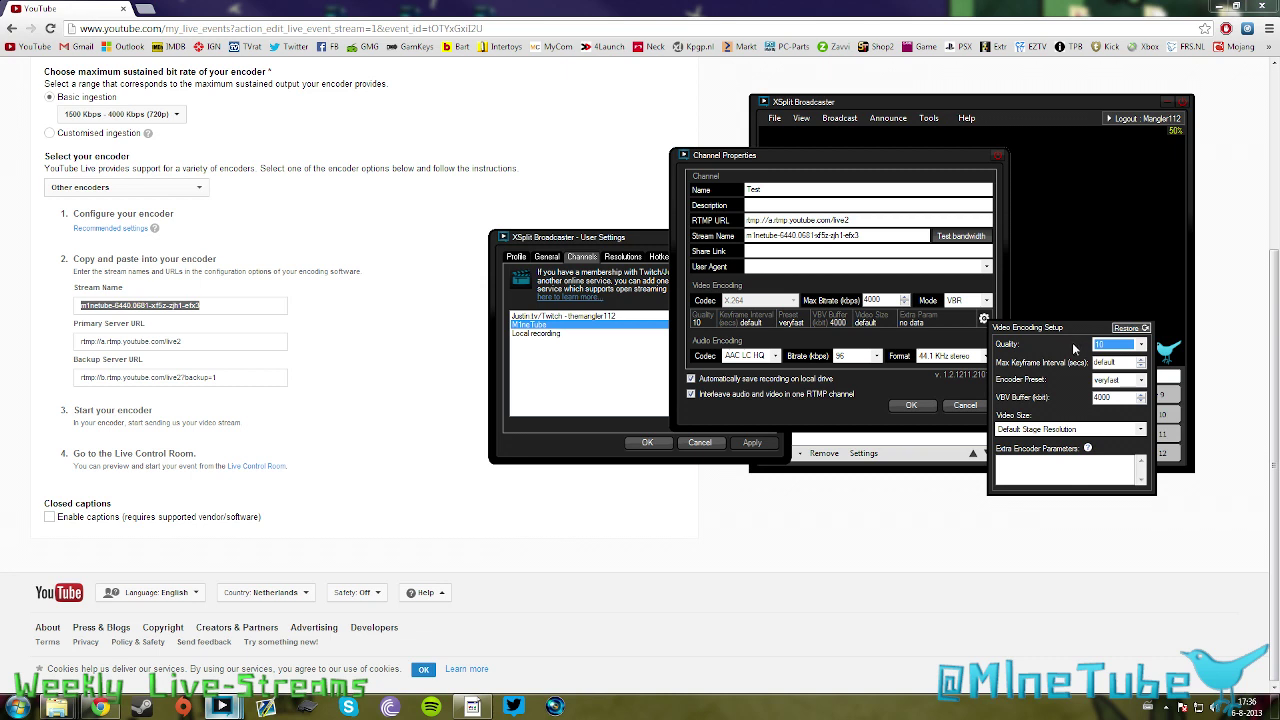
pyautogui.click(1141, 344)
pyautogui.click(1141, 345)
pyautogui.click(1141, 360)
pyautogui.click(1141, 381)
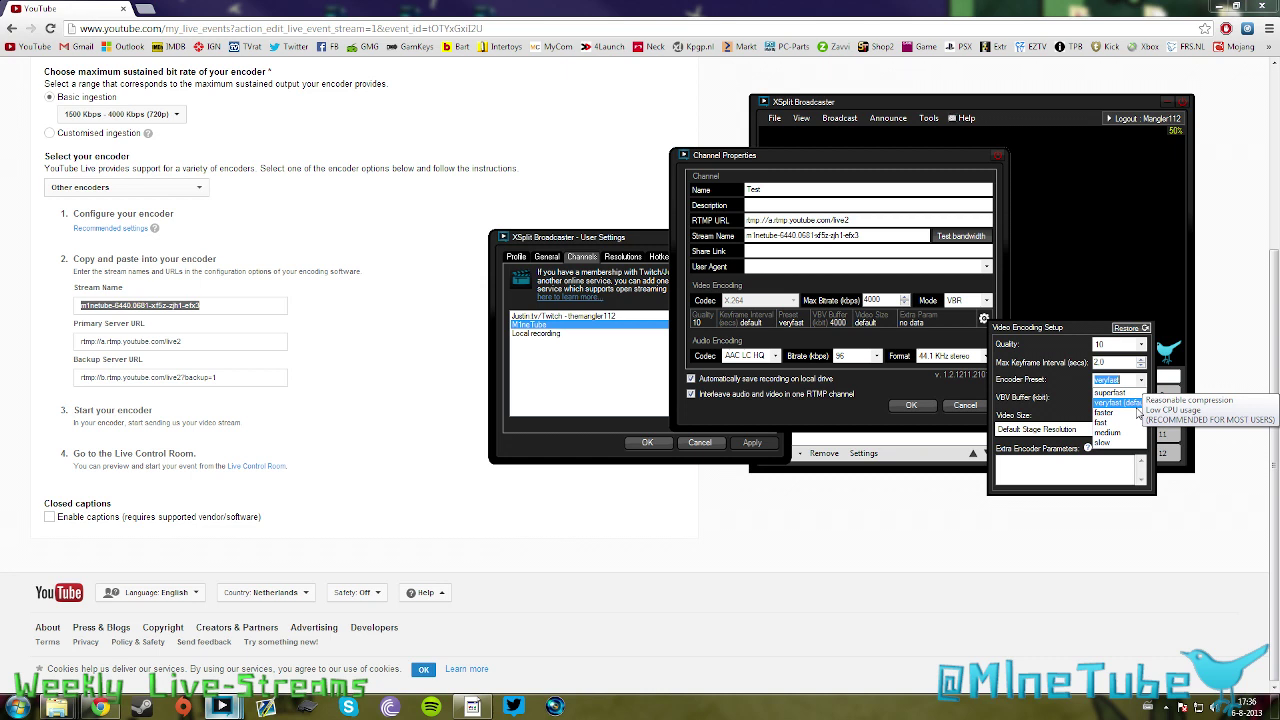
pyautogui.click(1112, 403)
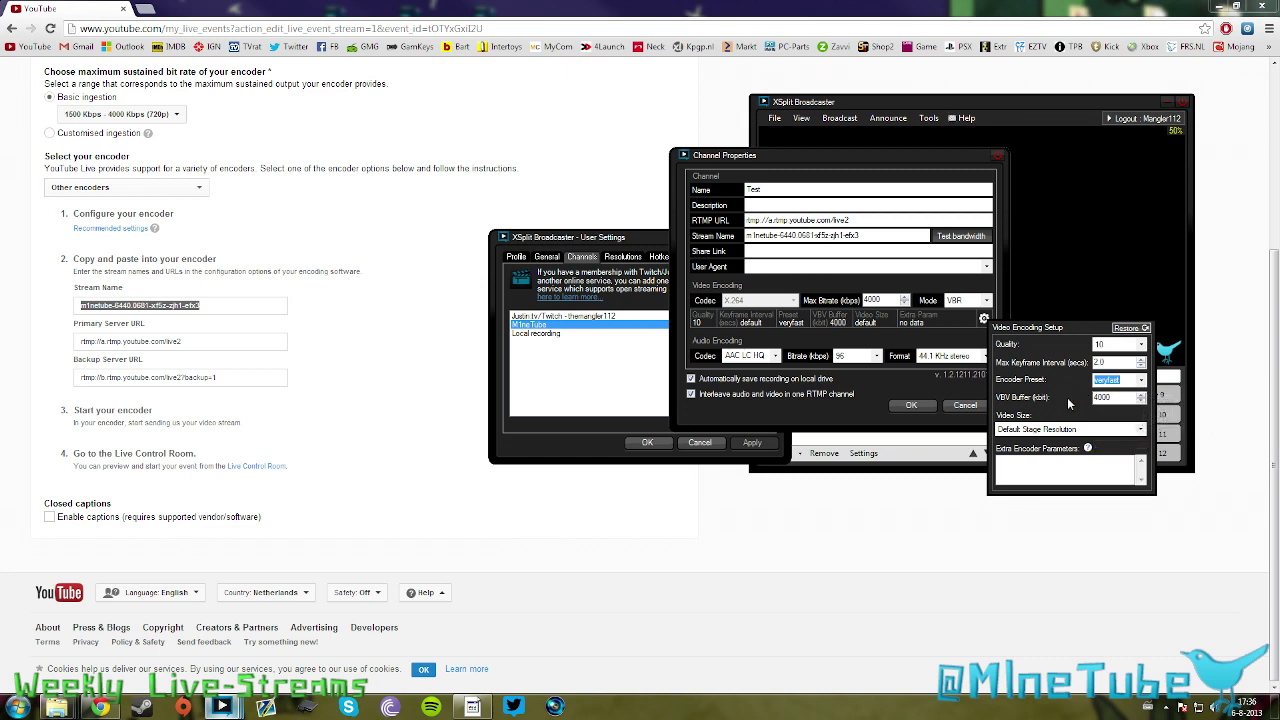
pyautogui.click(855, 385)
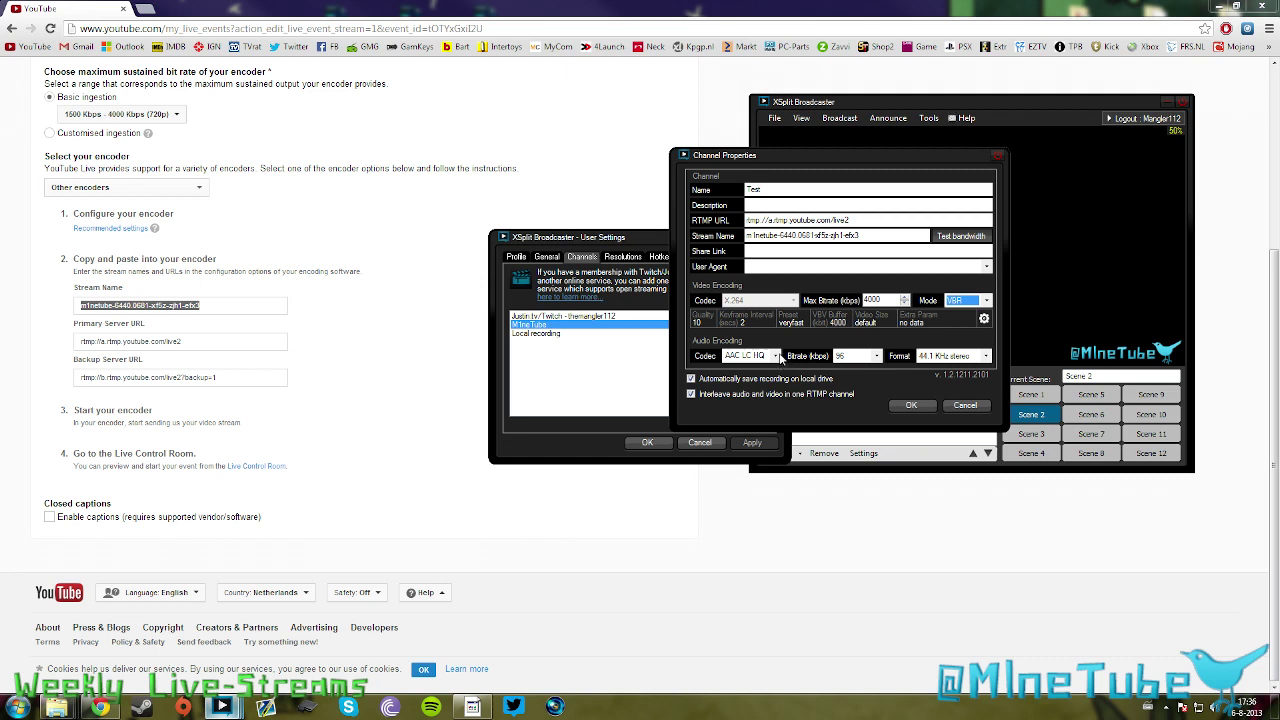
# Keep the AAC LC HQ audio codec and set the audio bitrate to 192 kbps.
pyautogui.click(777, 357)
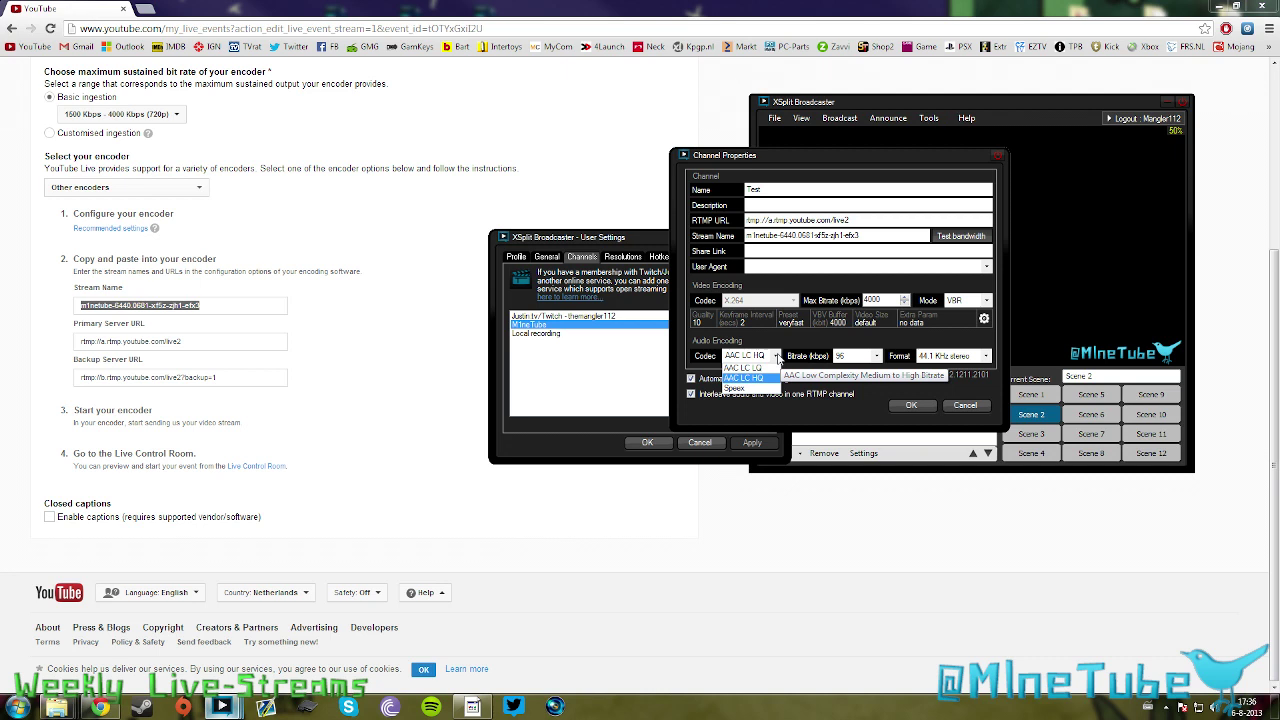
pyautogui.click(778, 358)
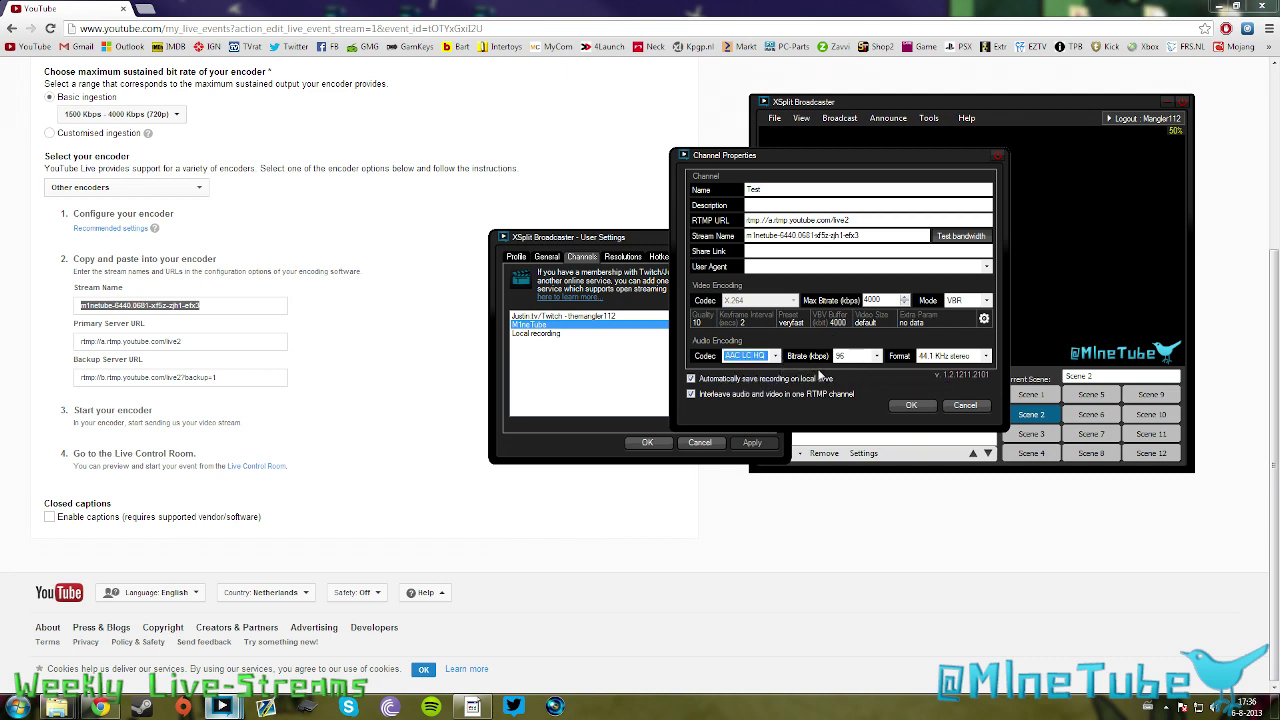
pyautogui.click(878, 357)
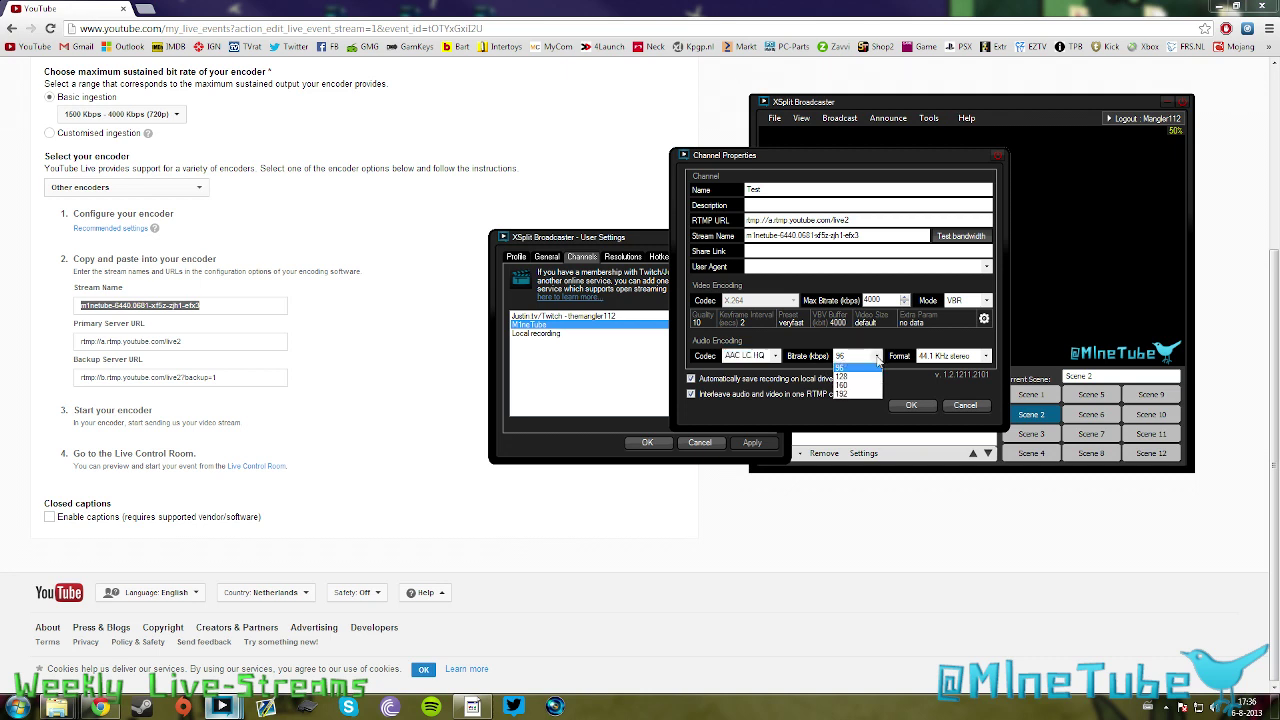
pyautogui.click(846, 396)
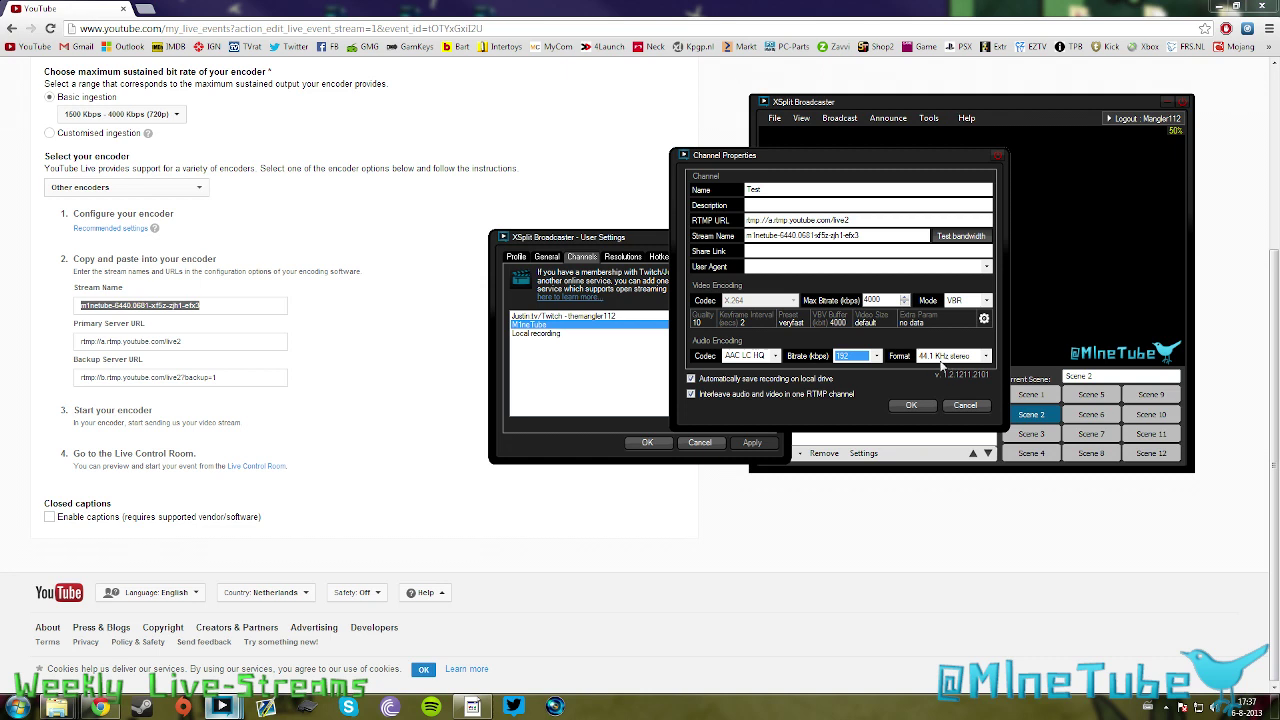
# Save the Test channel, apply the channel settings and close User Settings.
pyautogui.click(910, 407)
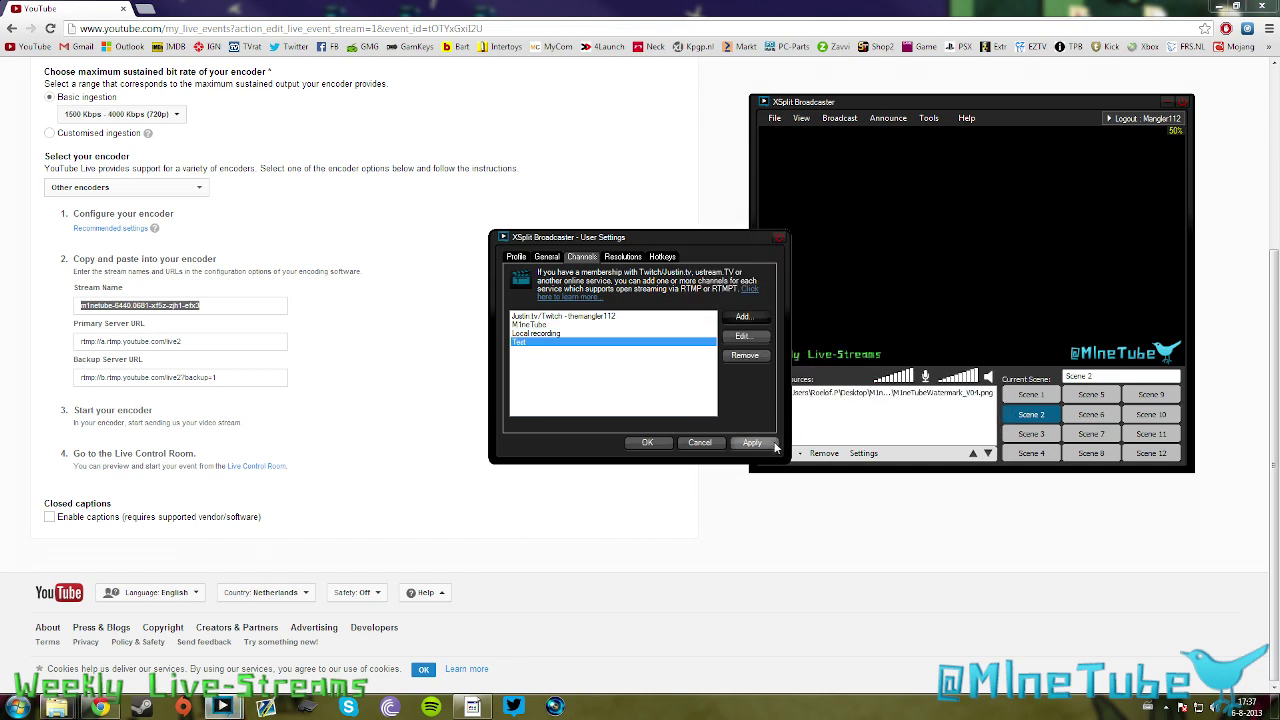
pyautogui.click(764, 445)
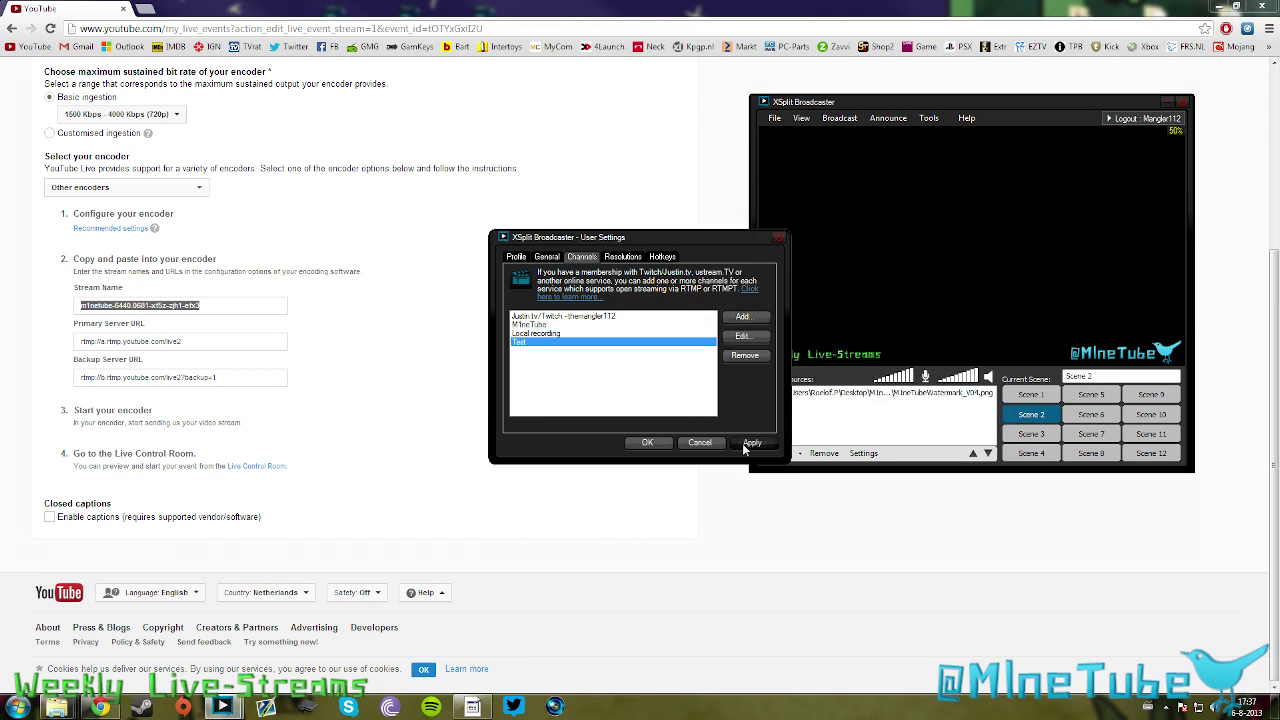
pyautogui.click(658, 443)
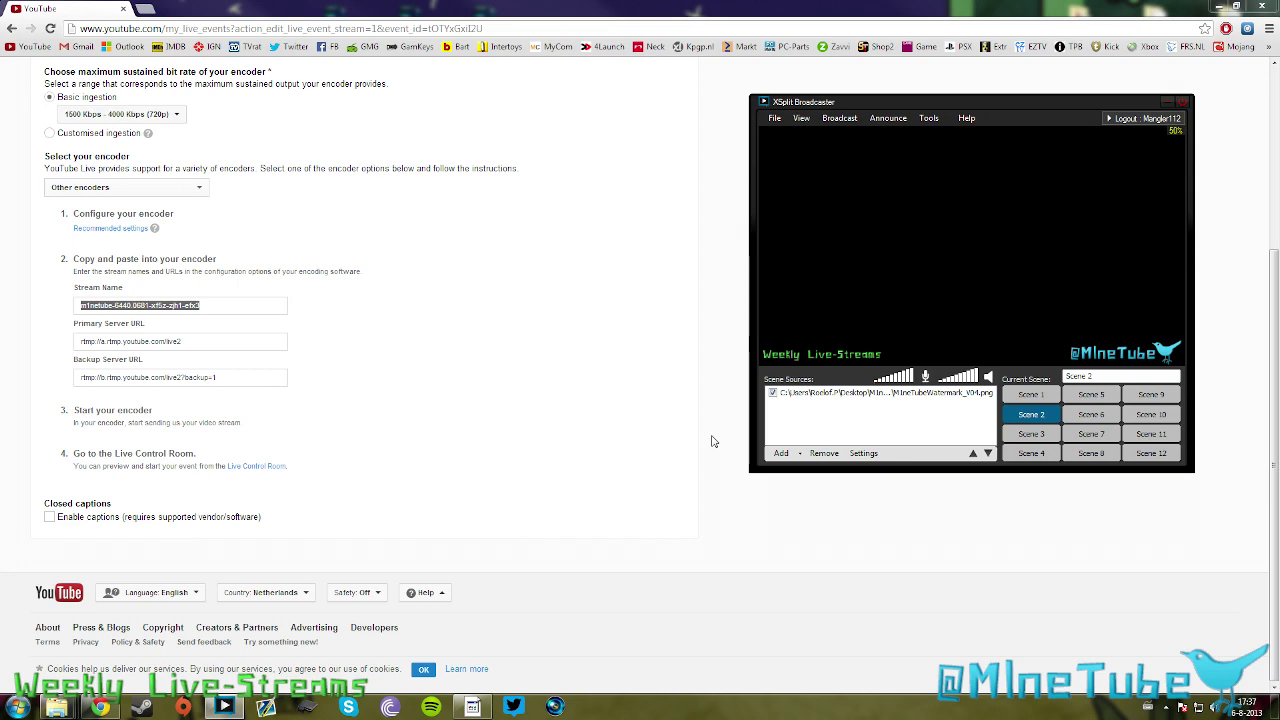
# Save the Test event's ingestion settings and go to its Live Control Room.
pyautogui.click(660, 232)
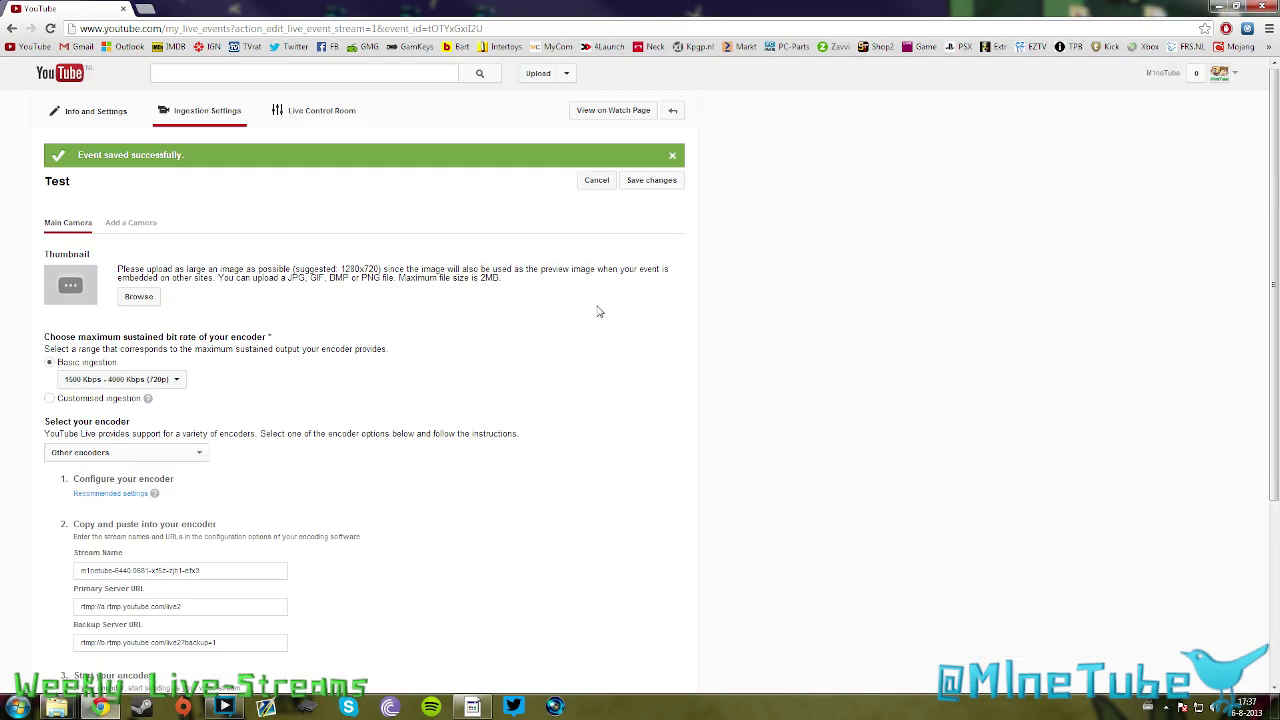
pyautogui.click(311, 116)
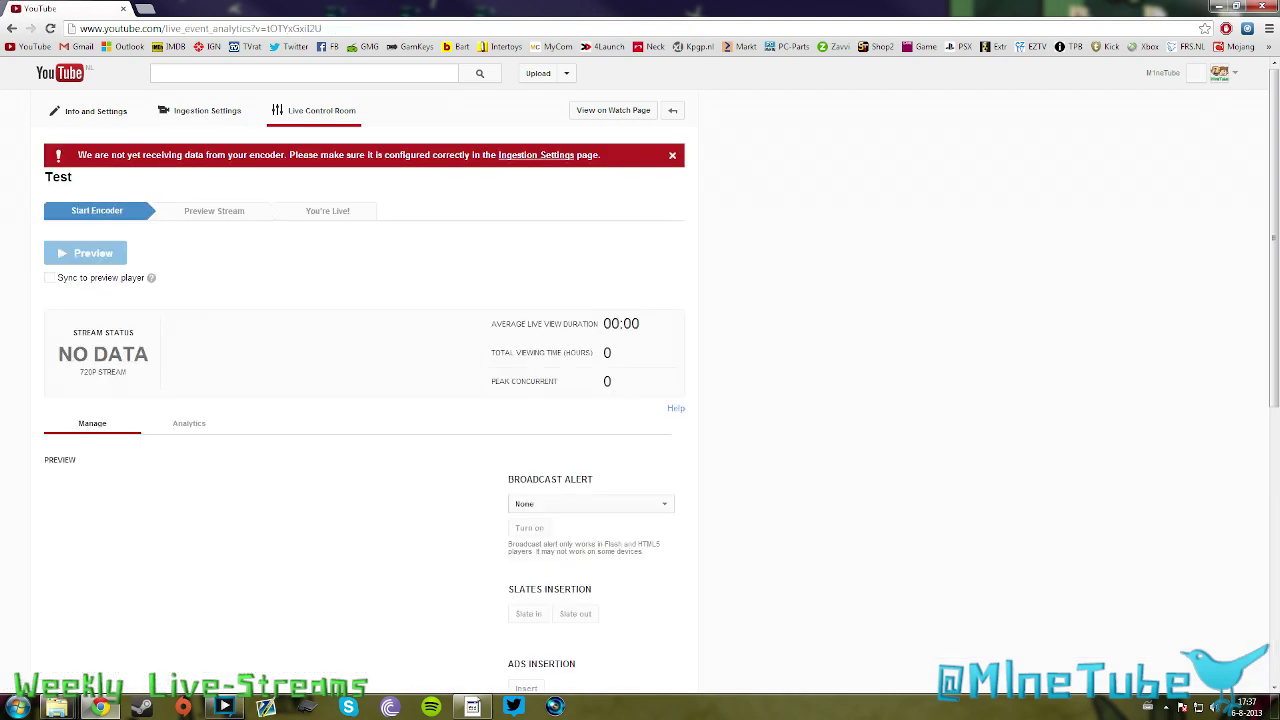
pyautogui.scroll(-2, 979, 404)
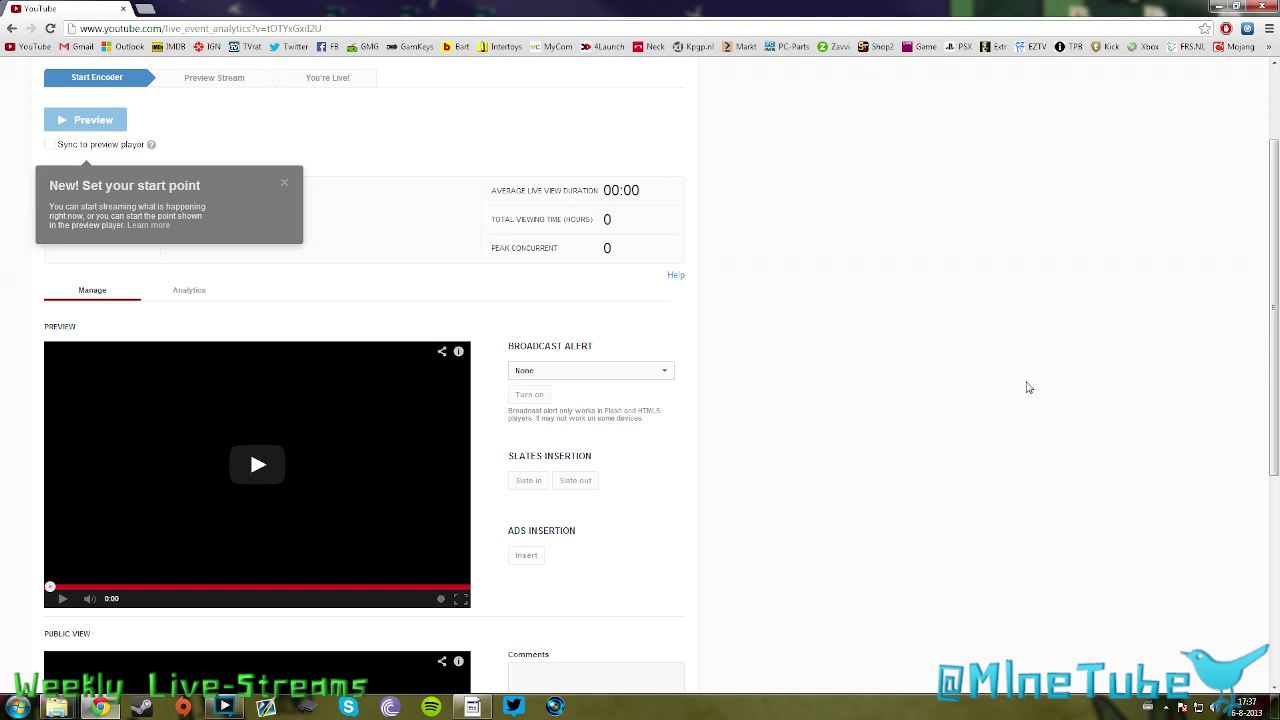
pyautogui.scroll(2, 801, 370)
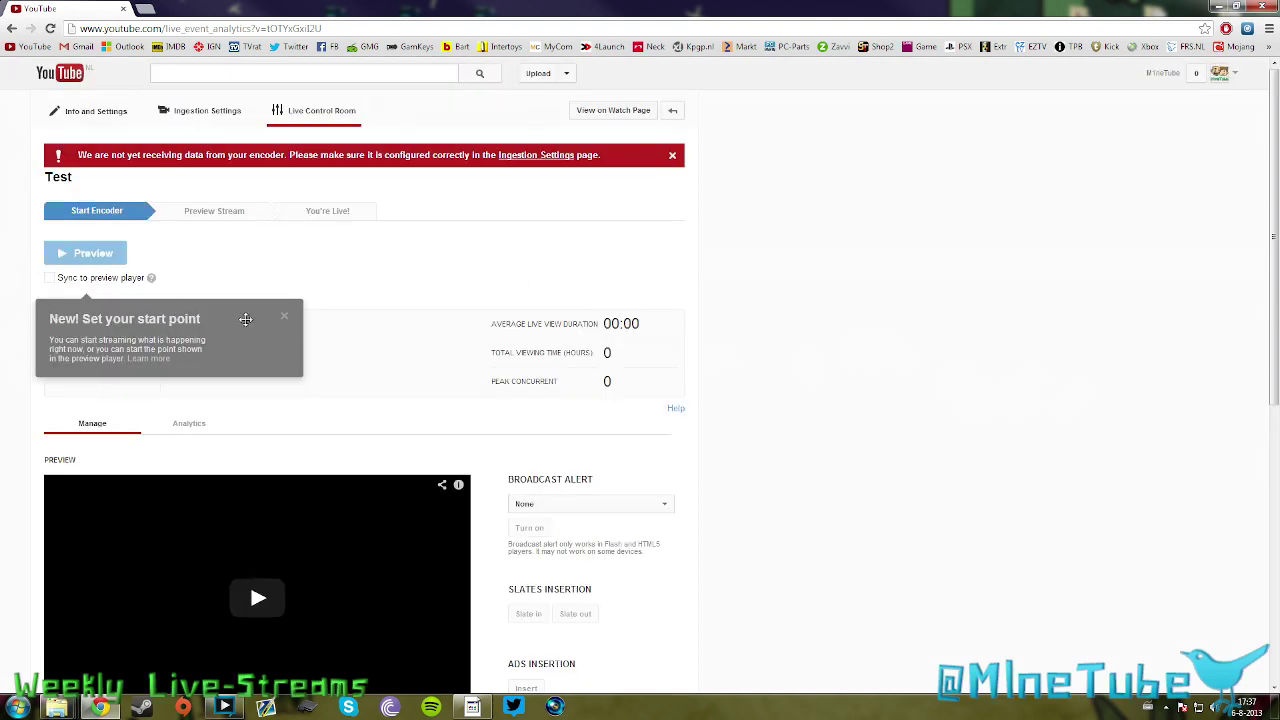
# Dismiss the 'Set your start point' tip and bring XSplit Broadcaster to the front.
pyautogui.click(284, 318)
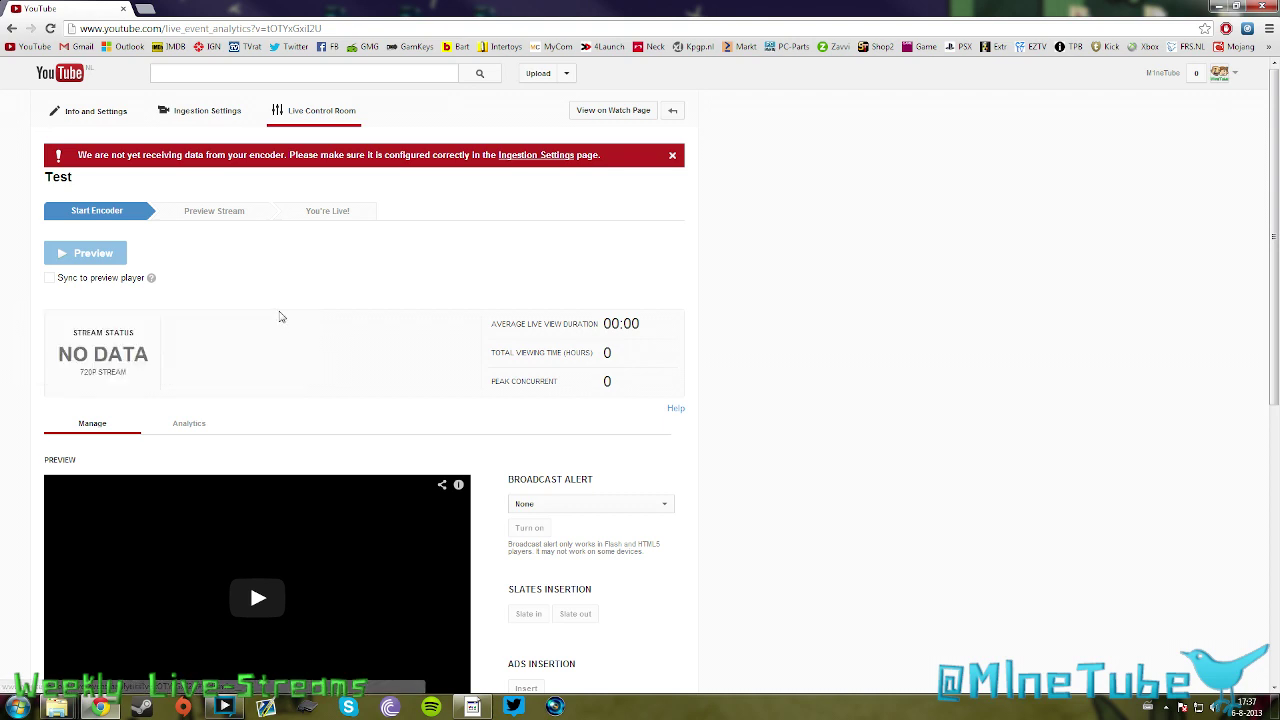
pyautogui.scroll(-1, 283, 314)
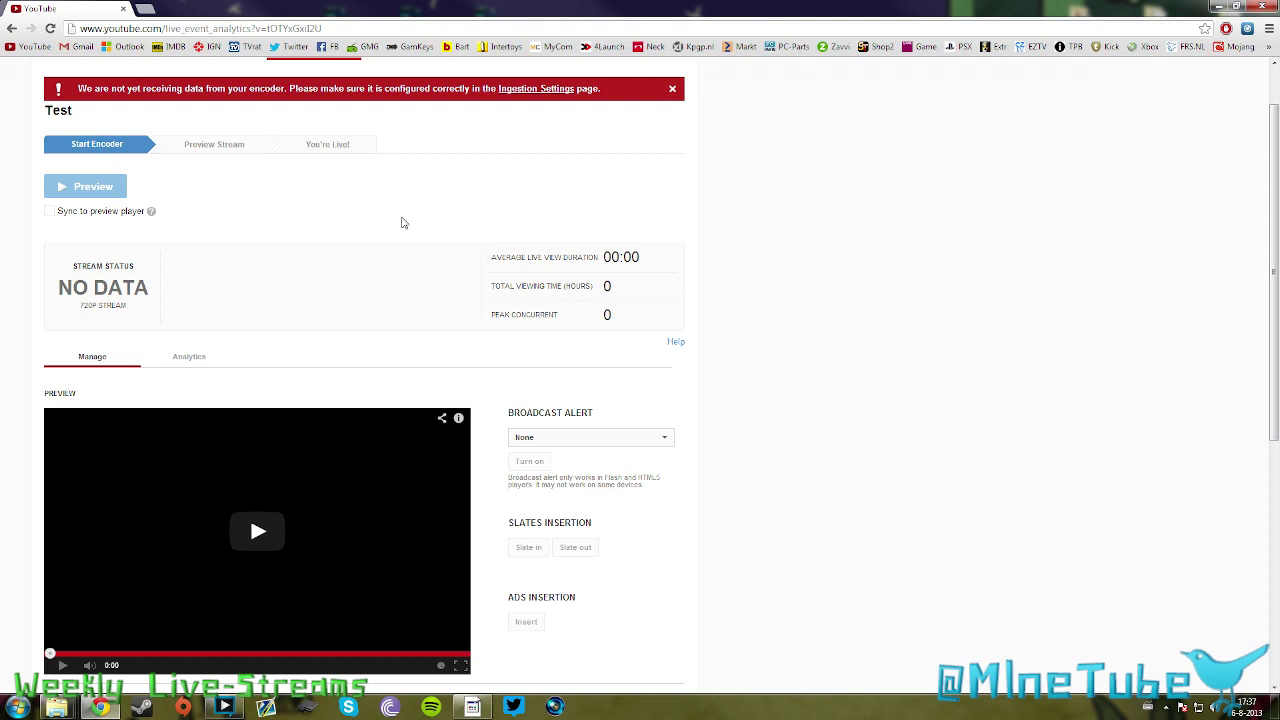
pyautogui.scroll(1, 576, 344)
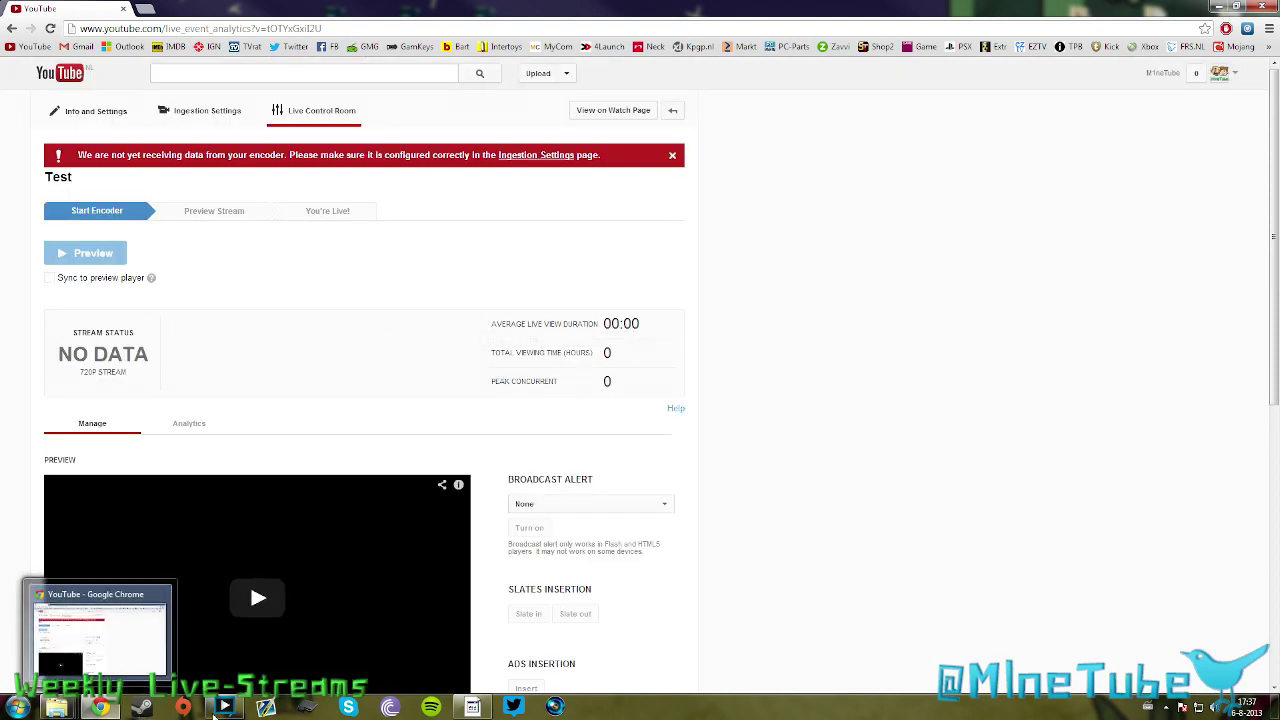
pyautogui.click(228, 708)
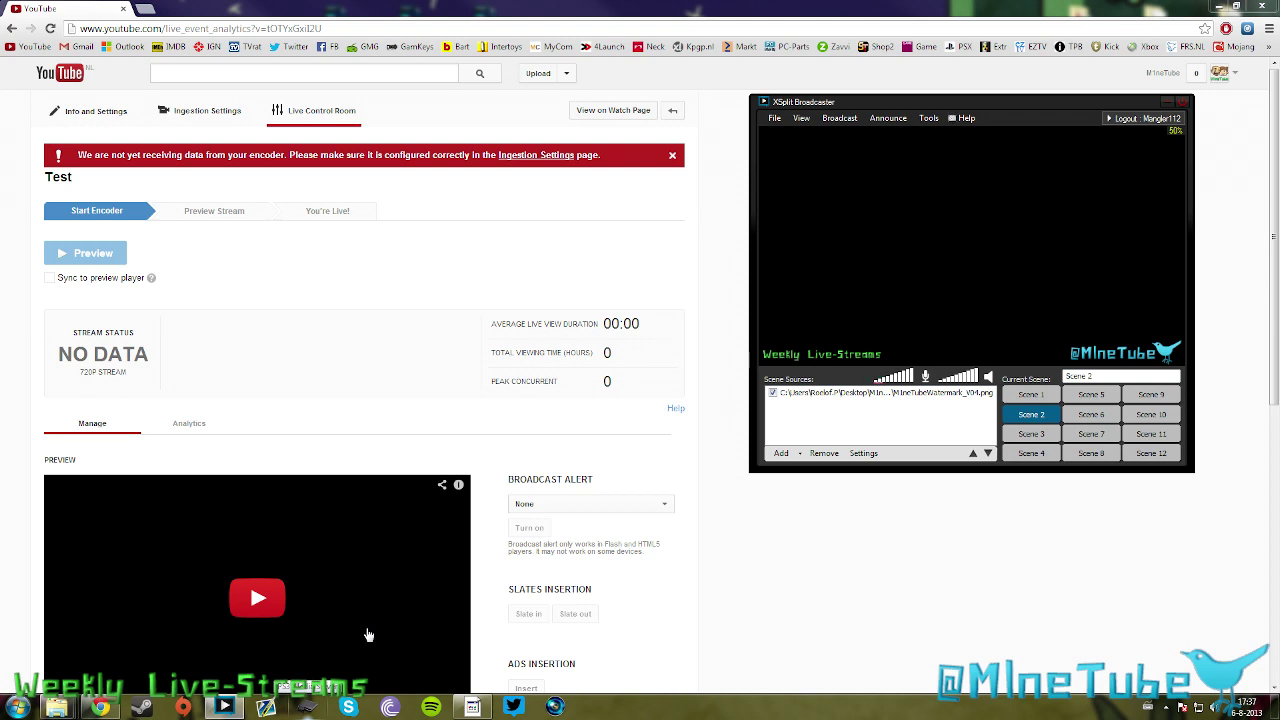
# Start broadcasting to the Test channel from XSplit's Broadcast menu.
pyautogui.click(848, 118)
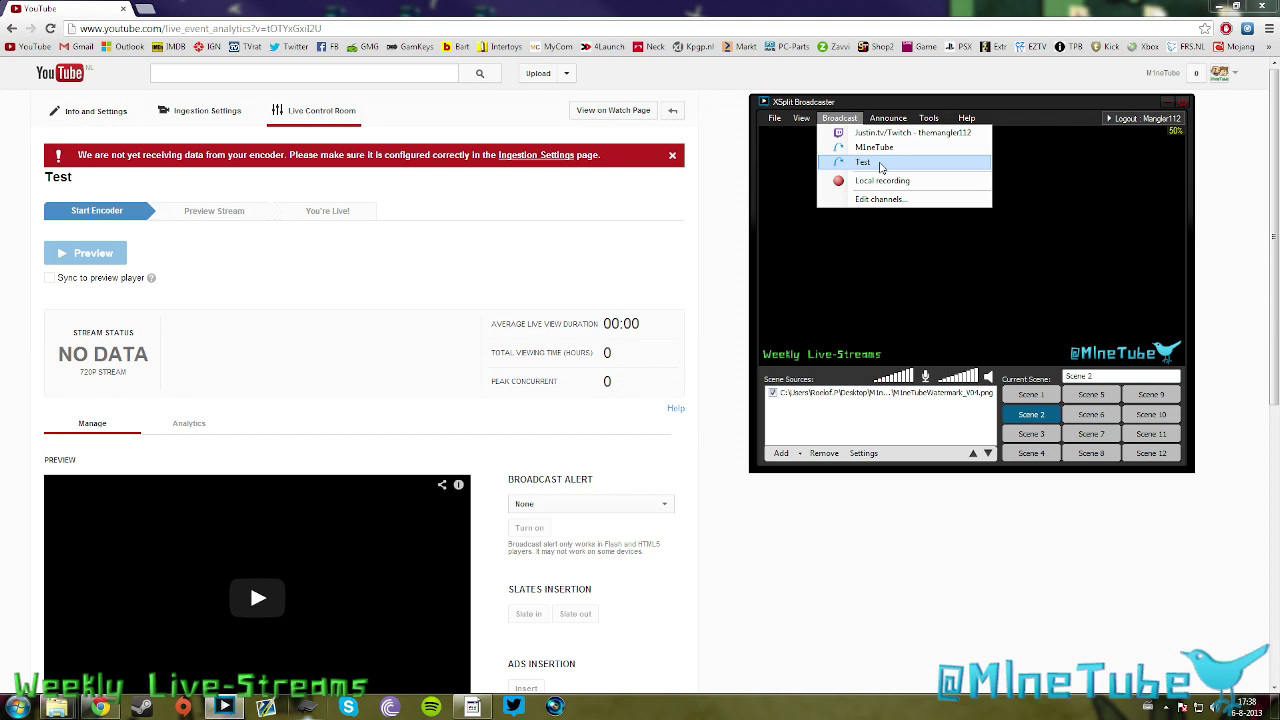
pyautogui.click(881, 167)
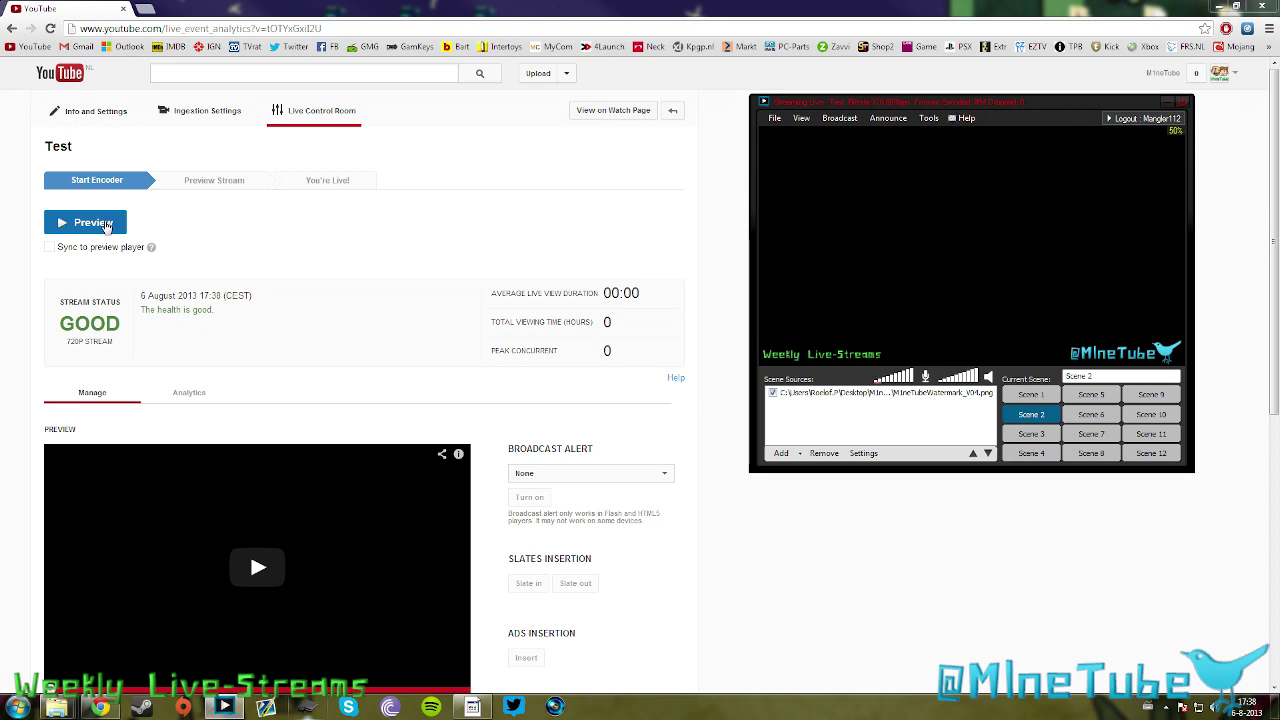
# Start and confirm the Test event's preview in YouTube, then bring XSplit back in front.
pyautogui.click(105, 225)
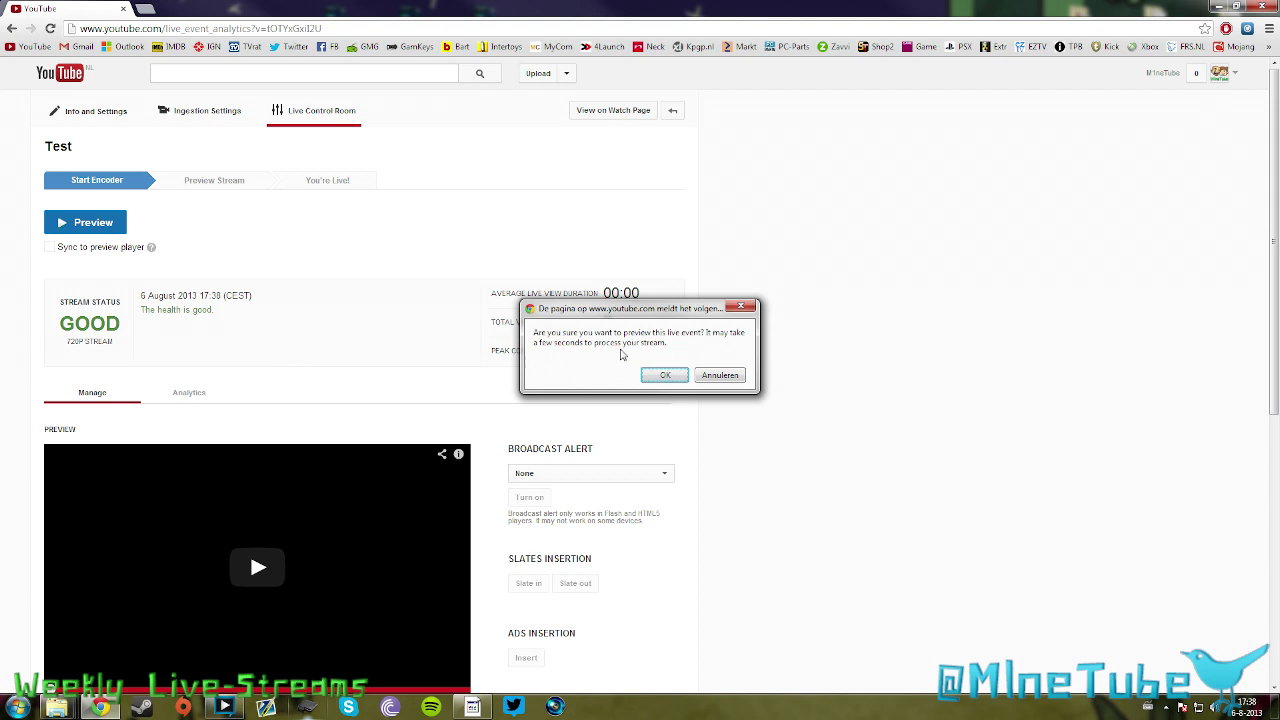
pyautogui.click(676, 381)
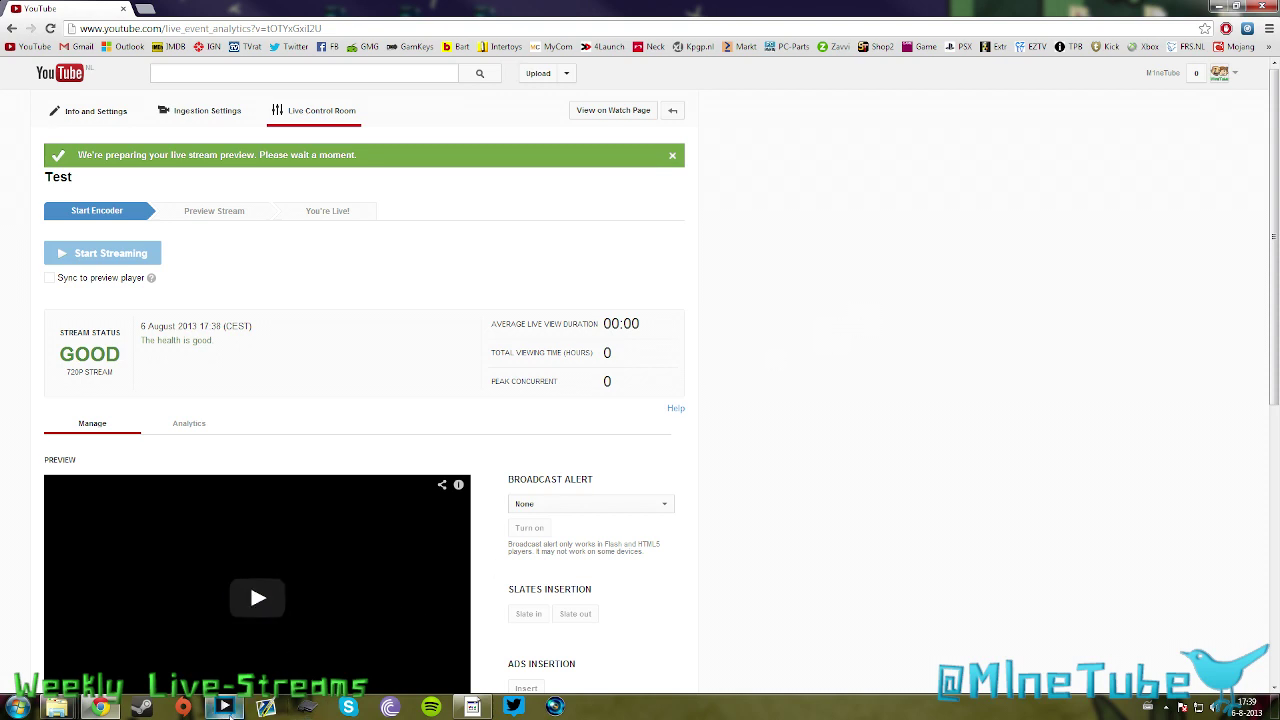
pyautogui.click(226, 708)
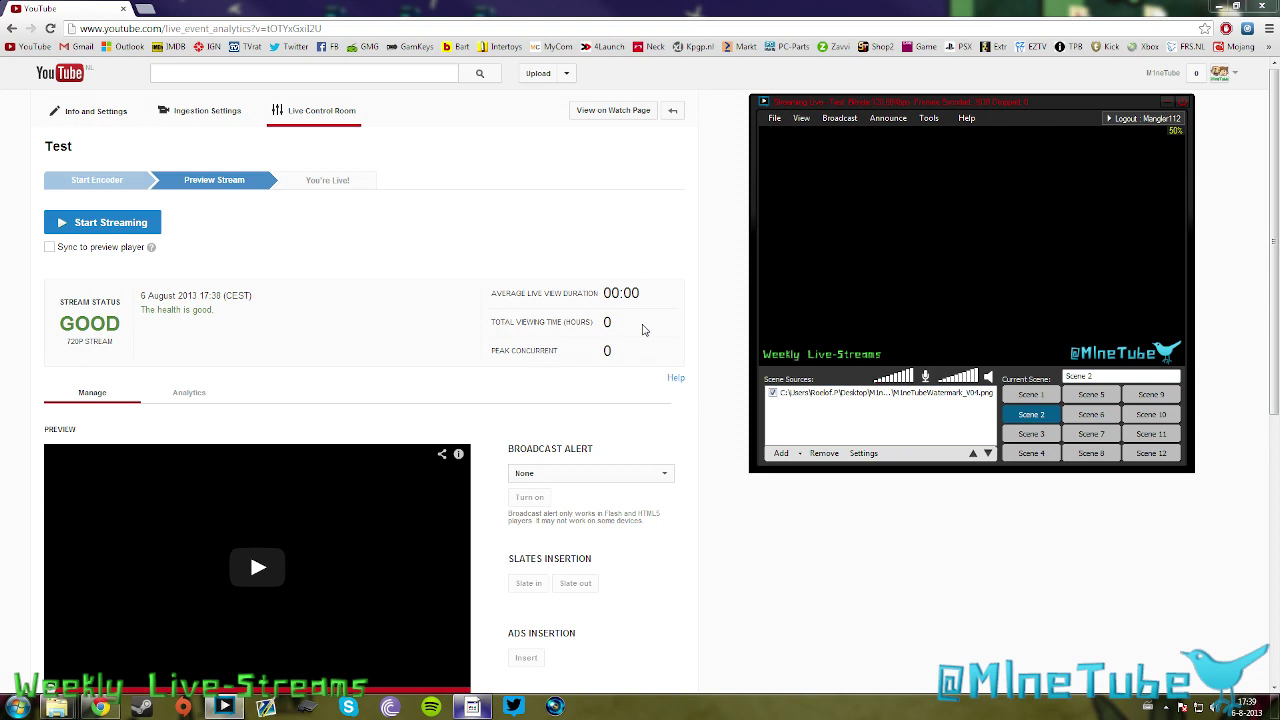
pyautogui.moveTo(537, 267)
# Take the Test event live on YouTube and confirm with OK.
pyautogui.click(120, 229)
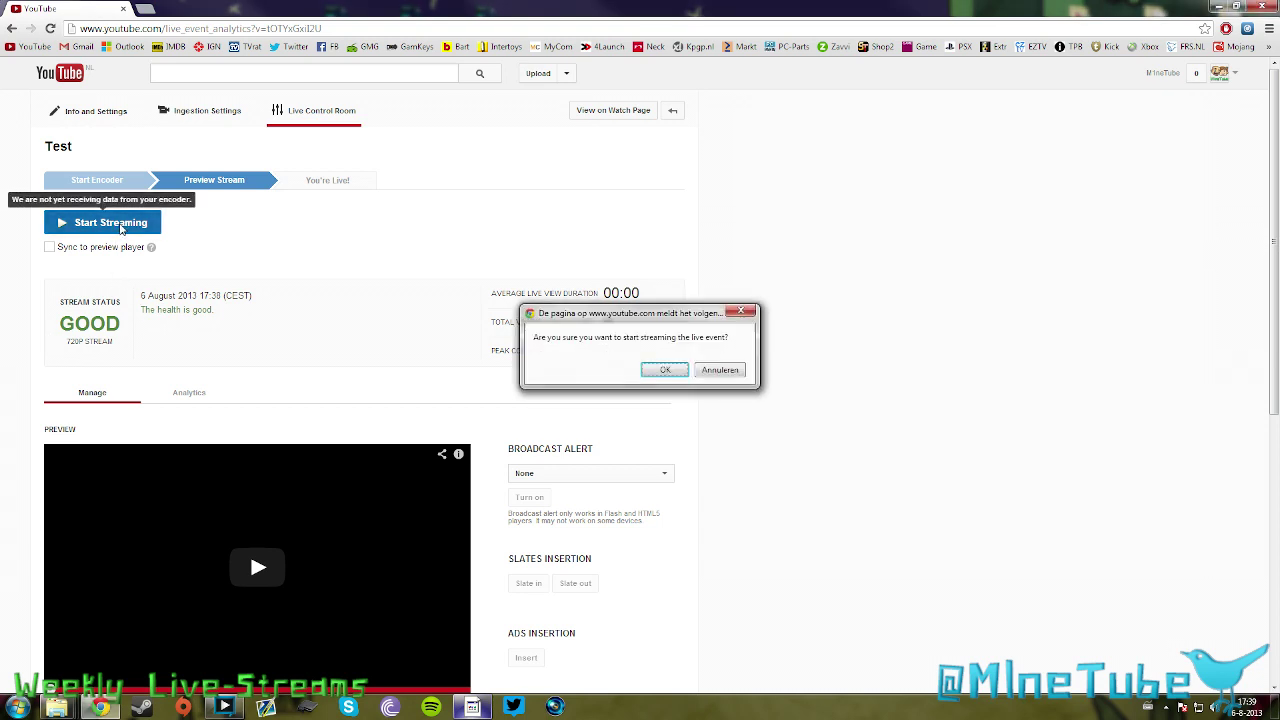
pyautogui.click(677, 375)
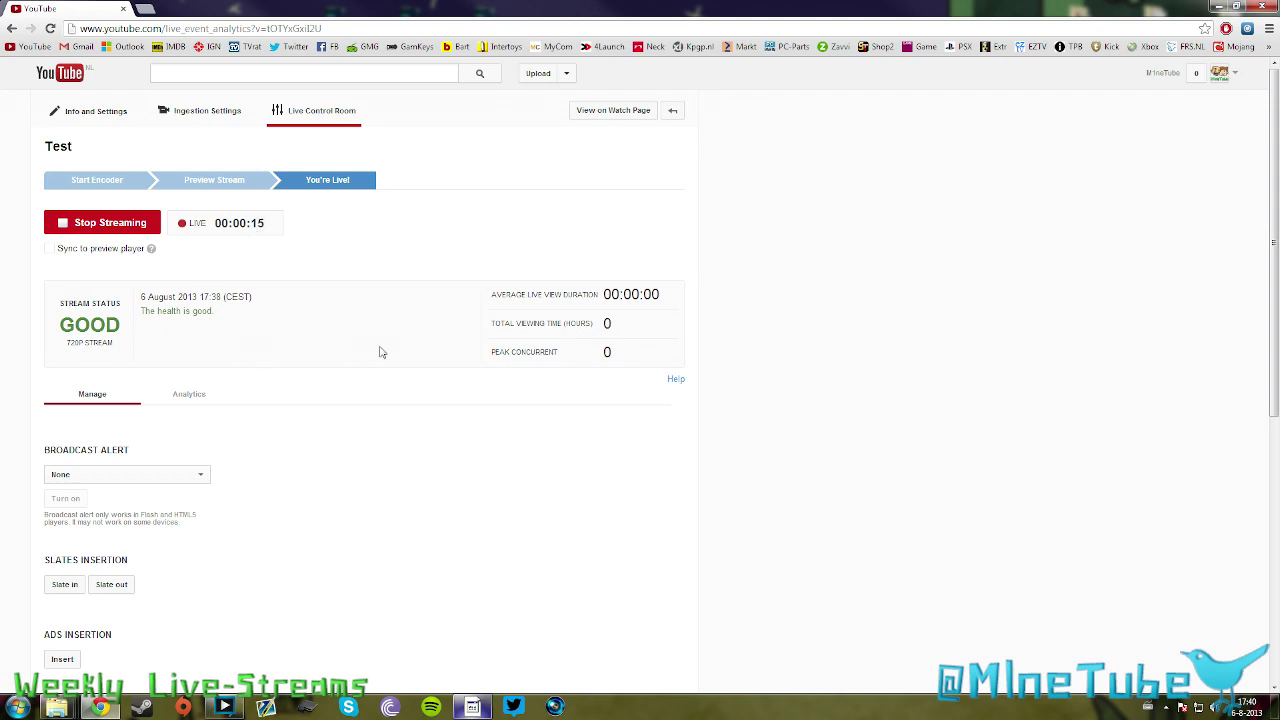
pyautogui.scroll(-3, 326, 409)
pyautogui.scroll(3, 326, 409)
# In XSplit, switch the broadcast to Scene 1, then back to Scene 2.
pyautogui.click(224, 707)
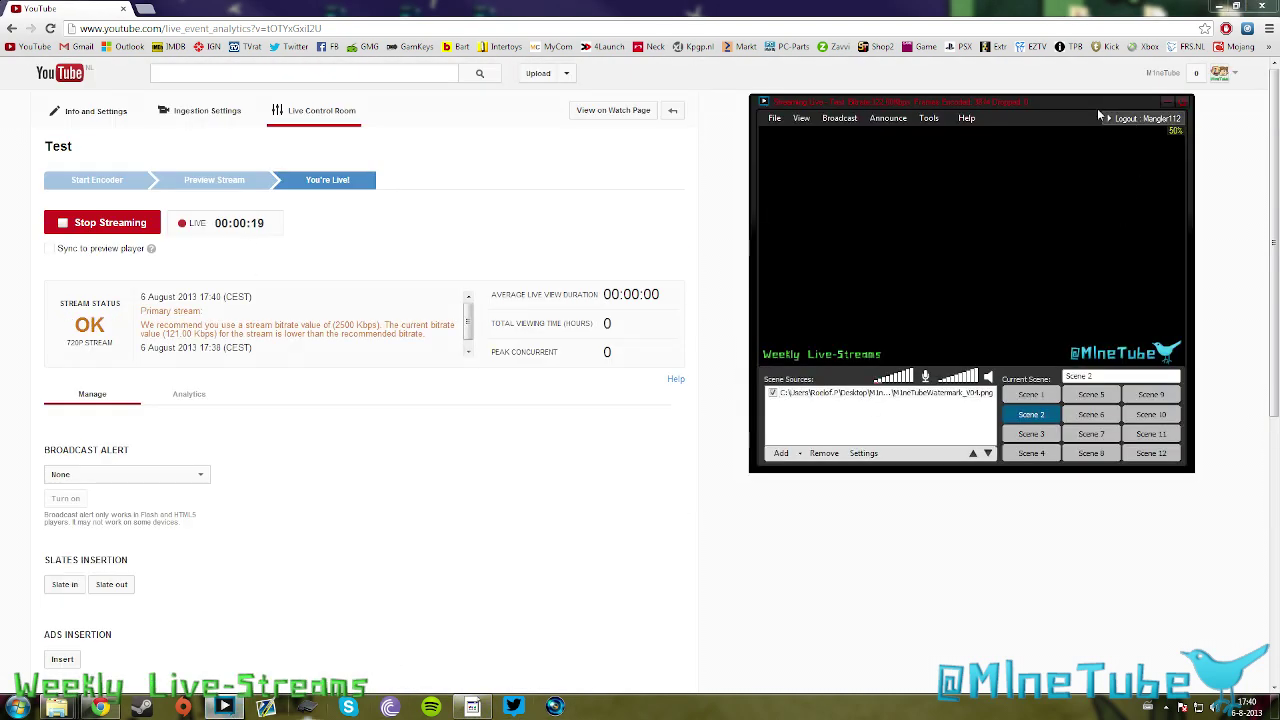
pyautogui.click(1034, 395)
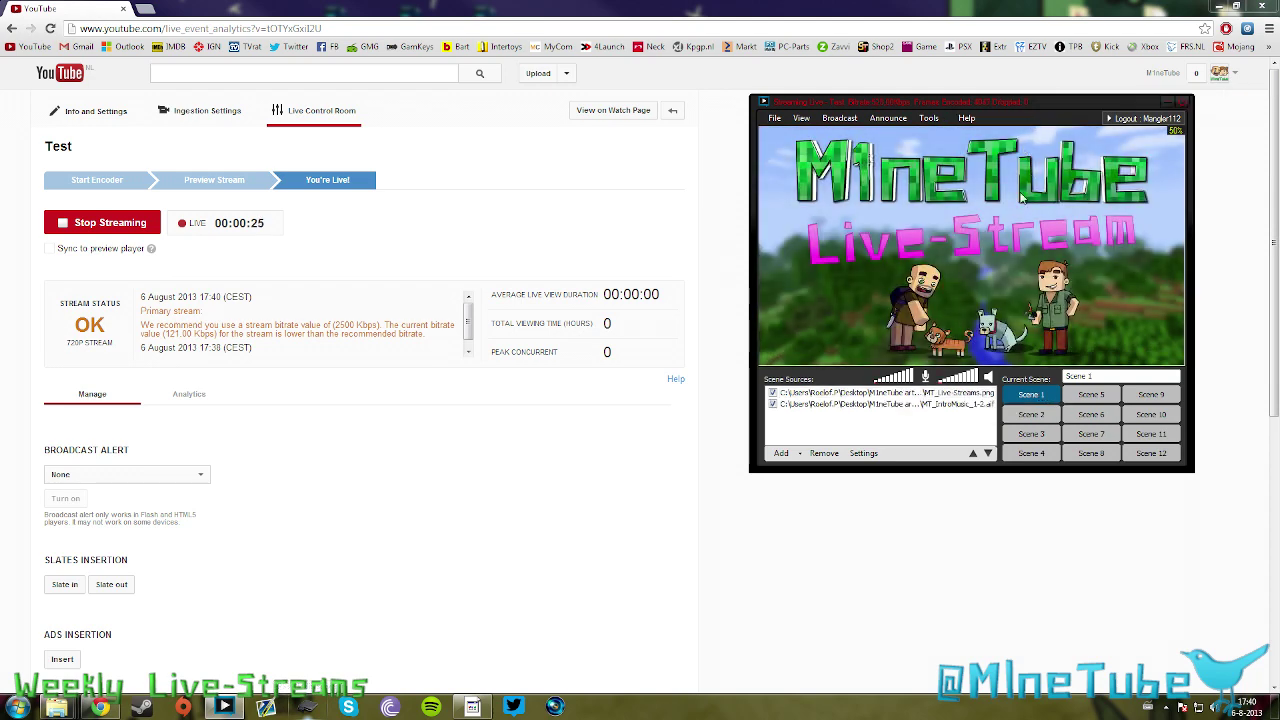
pyautogui.click(1032, 415)
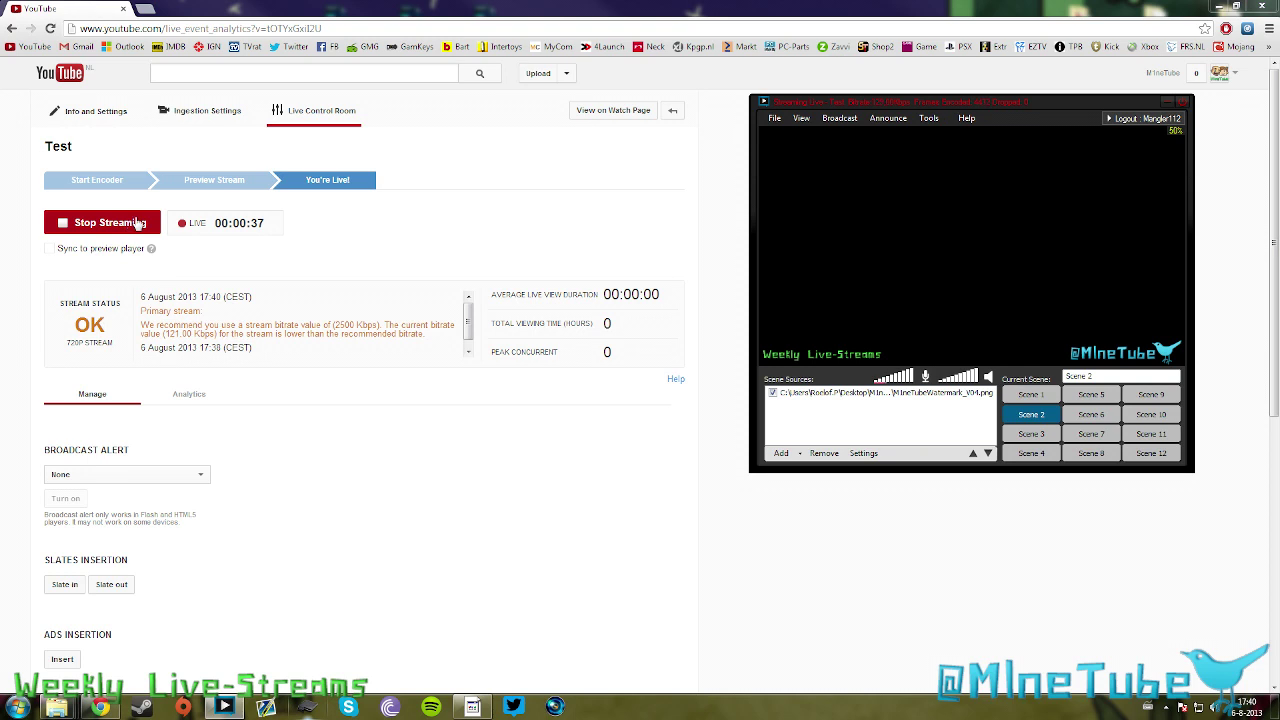
# Stop the YouTube Test event's stream, uncheck Test in XSplit's Broadcast menu, and return to Chrome.
pyautogui.click(138, 222)
pyautogui.click(646, 372)
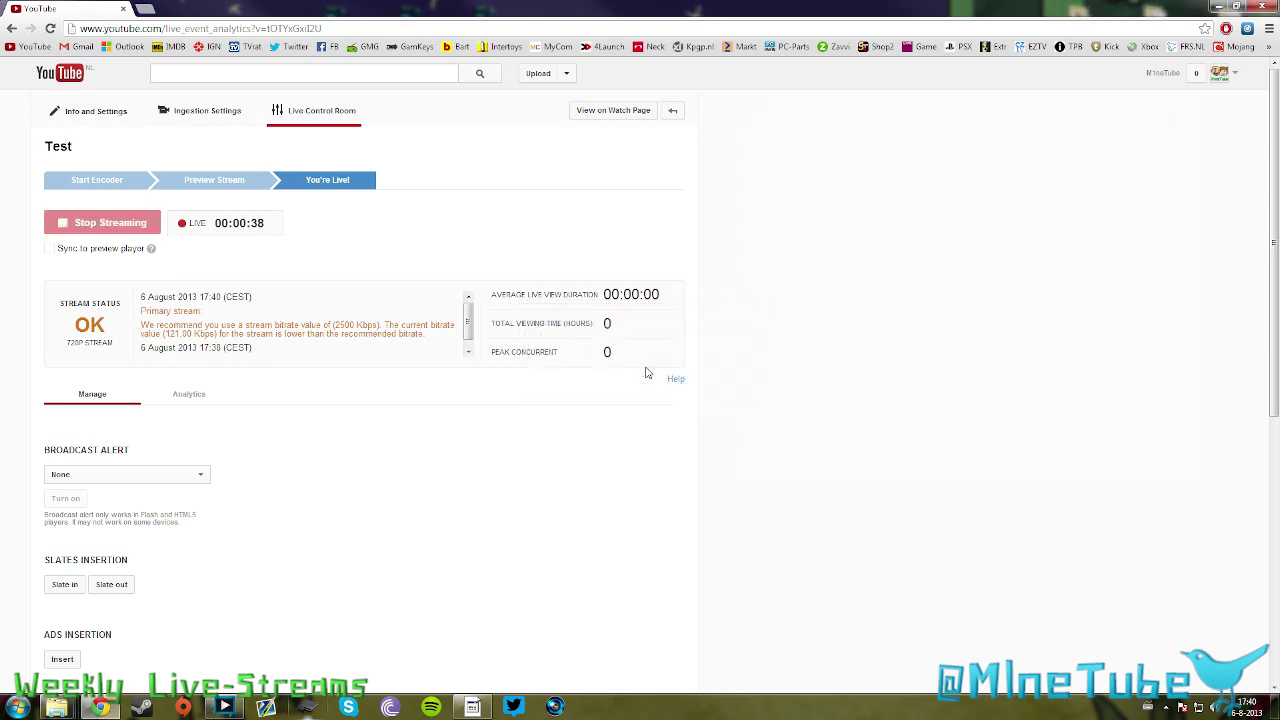
pyautogui.click(236, 708)
pyautogui.click(842, 118)
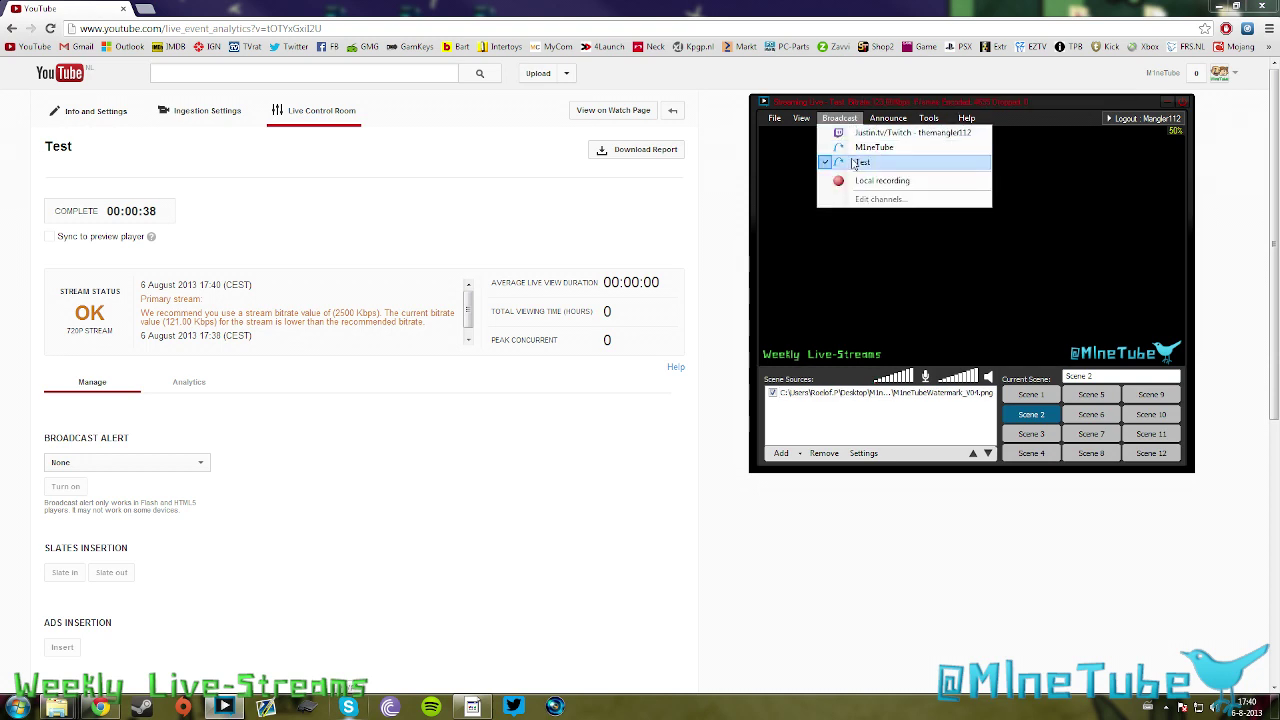
pyautogui.click(853, 163)
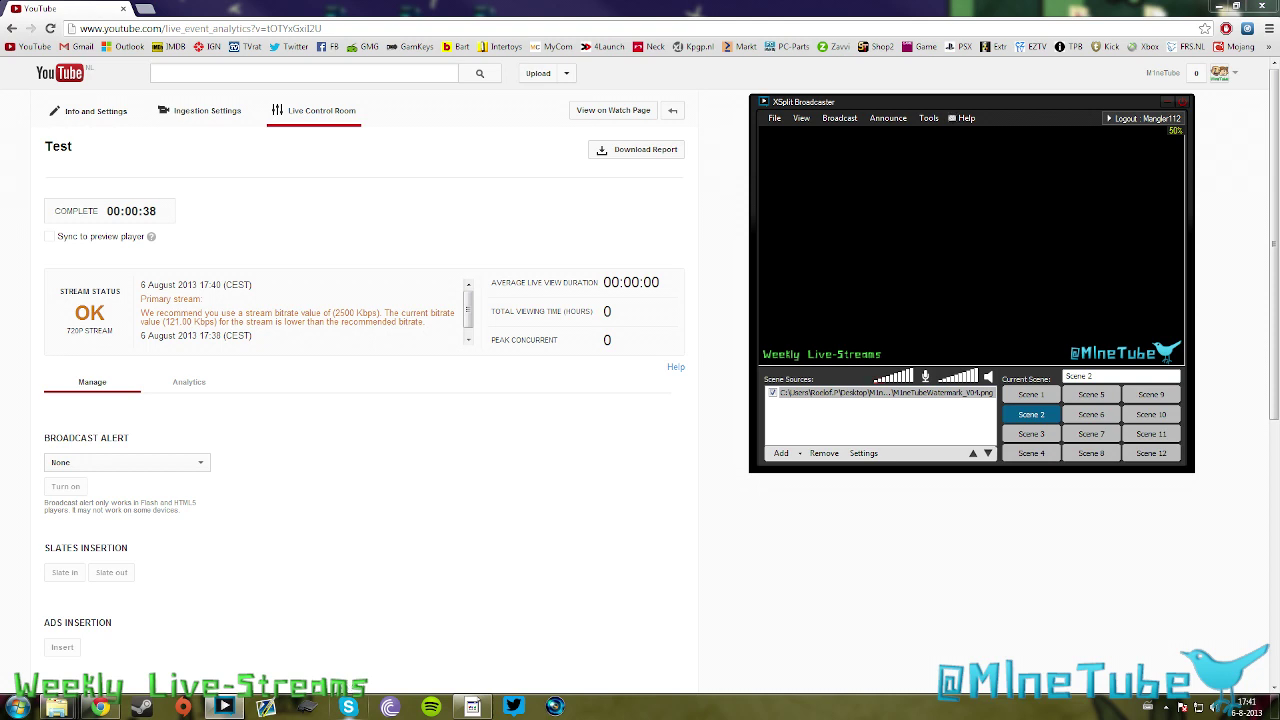
pyautogui.click(911, 514)
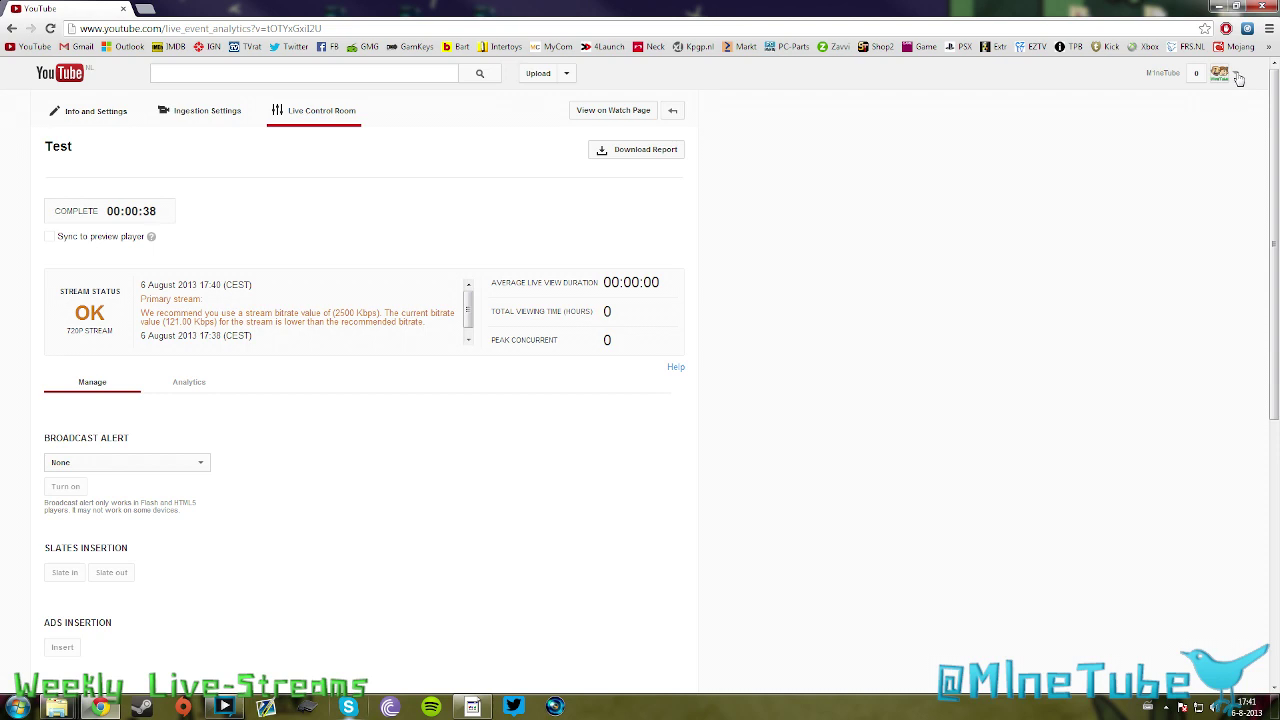
# Open Live Events via the avatar's Video Manager, then minimise Chrome.
pyautogui.click(1236, 76)
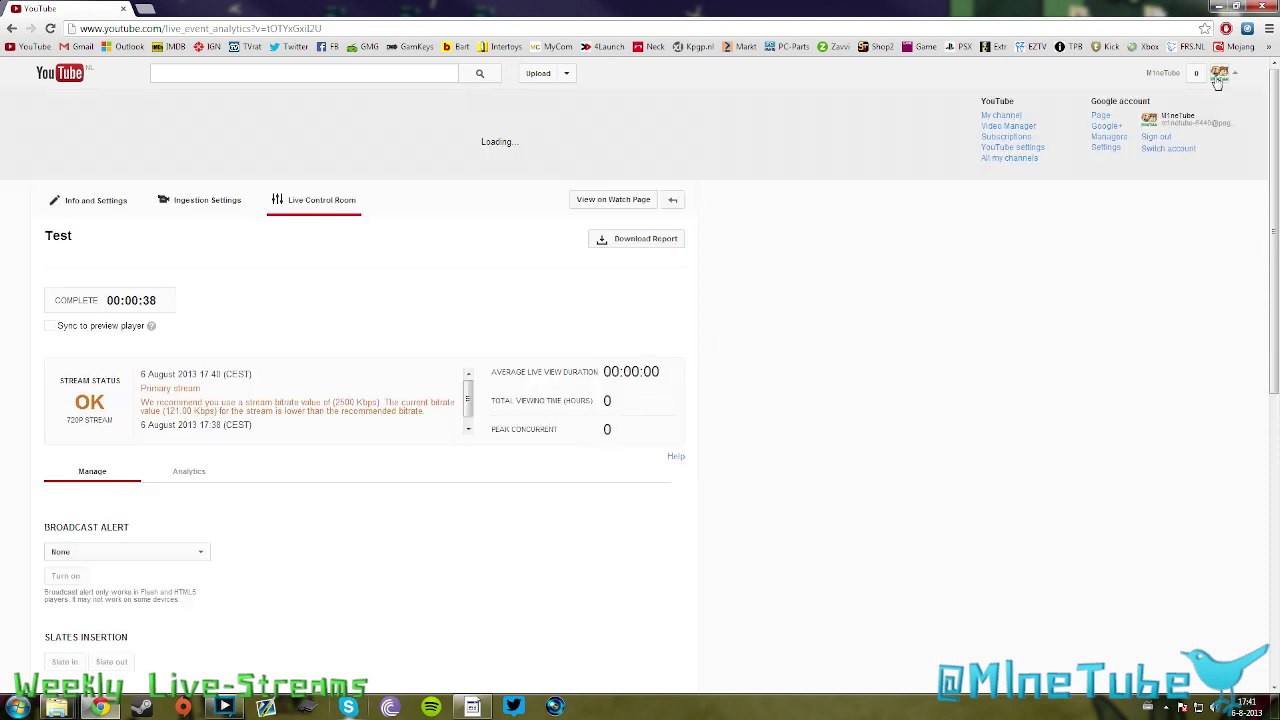
pyautogui.click(1010, 126)
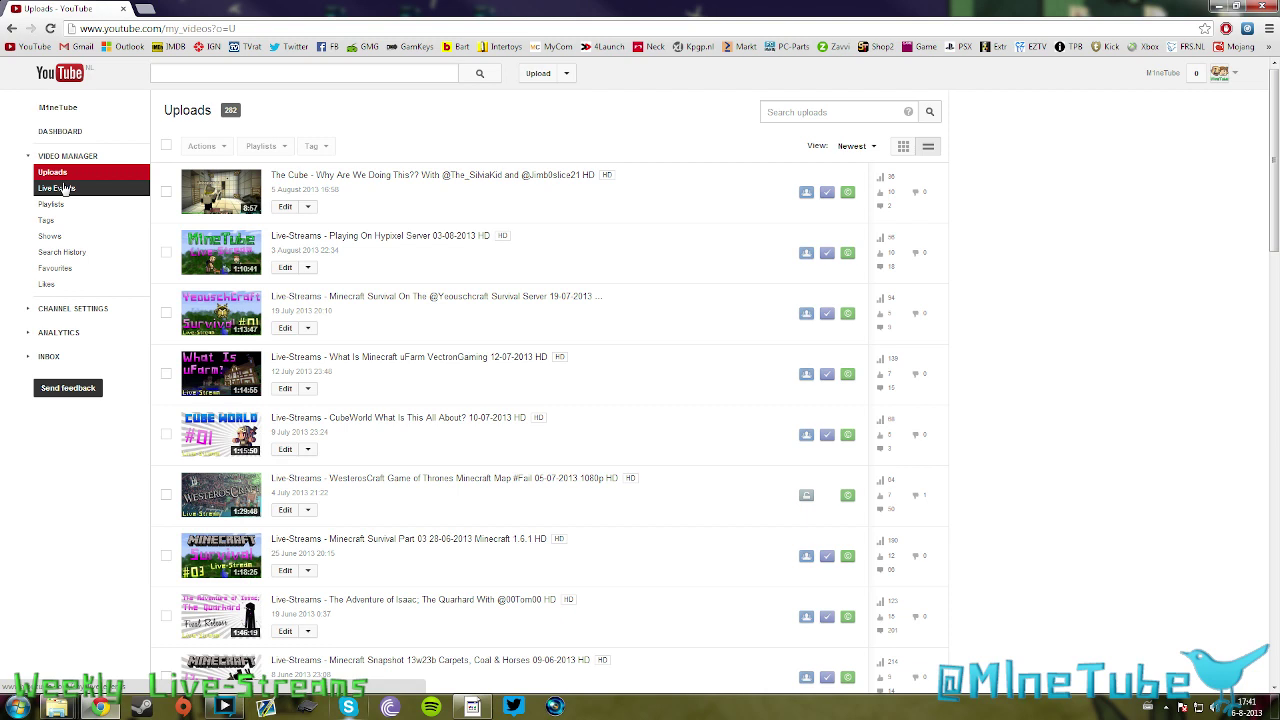
pyautogui.click(63, 188)
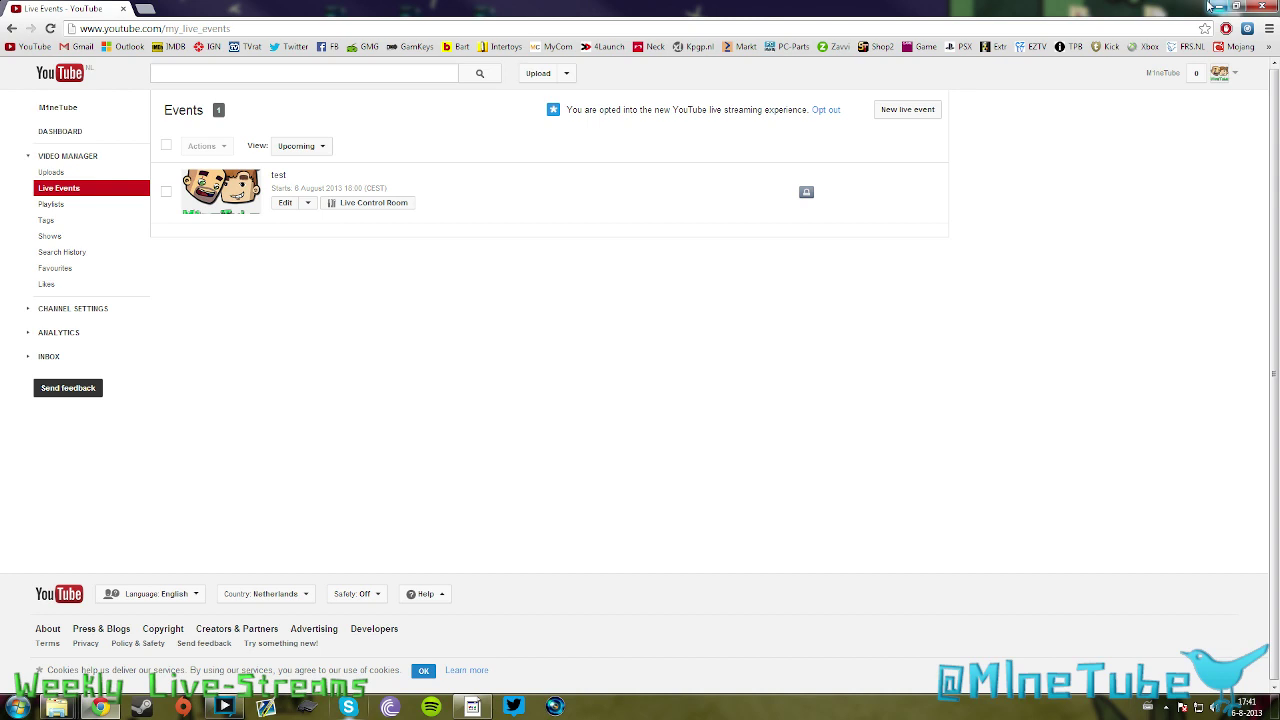
pyautogui.click(1214, 6)
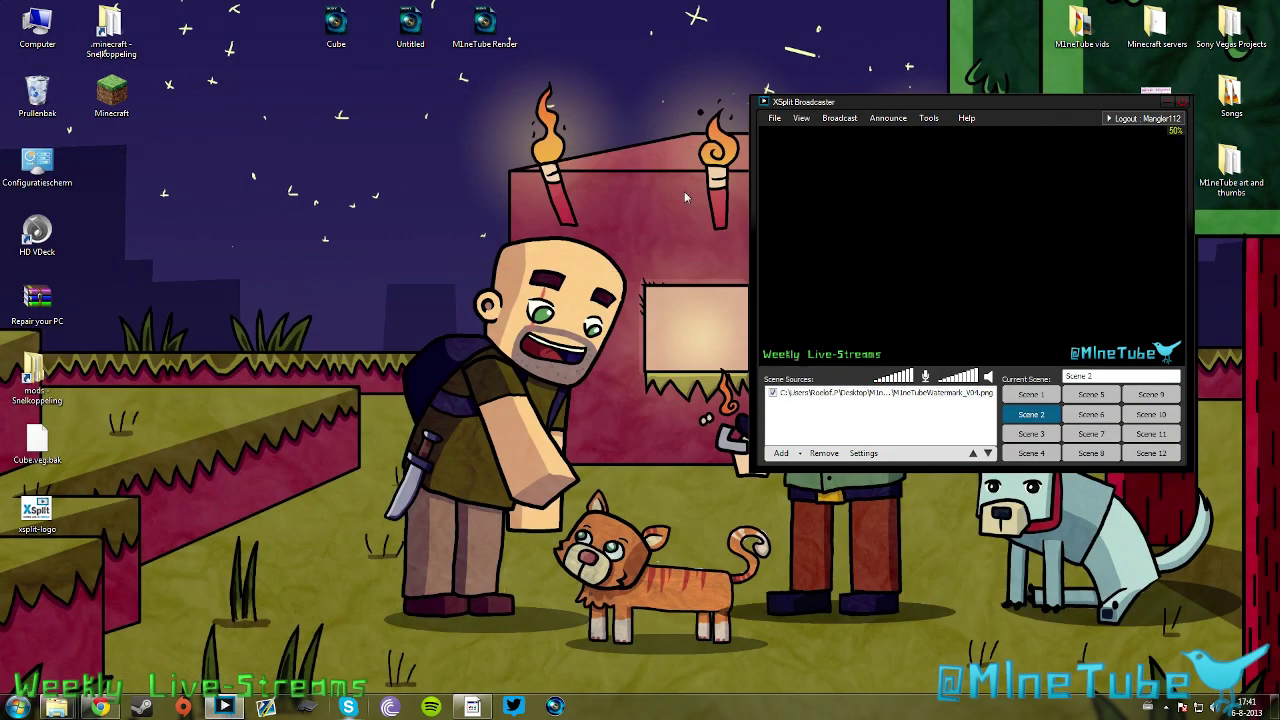